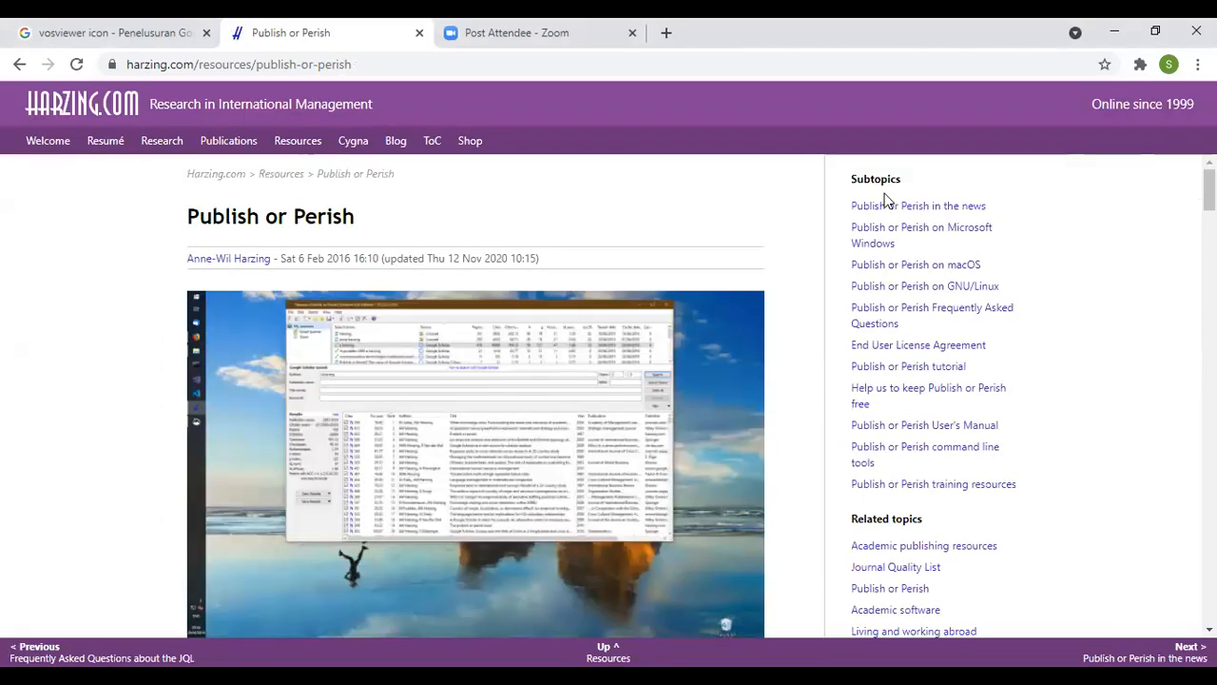
{"action": "left_click_drag", "start_coordinate": [1210, 197], "coordinate": [1148, 240]}
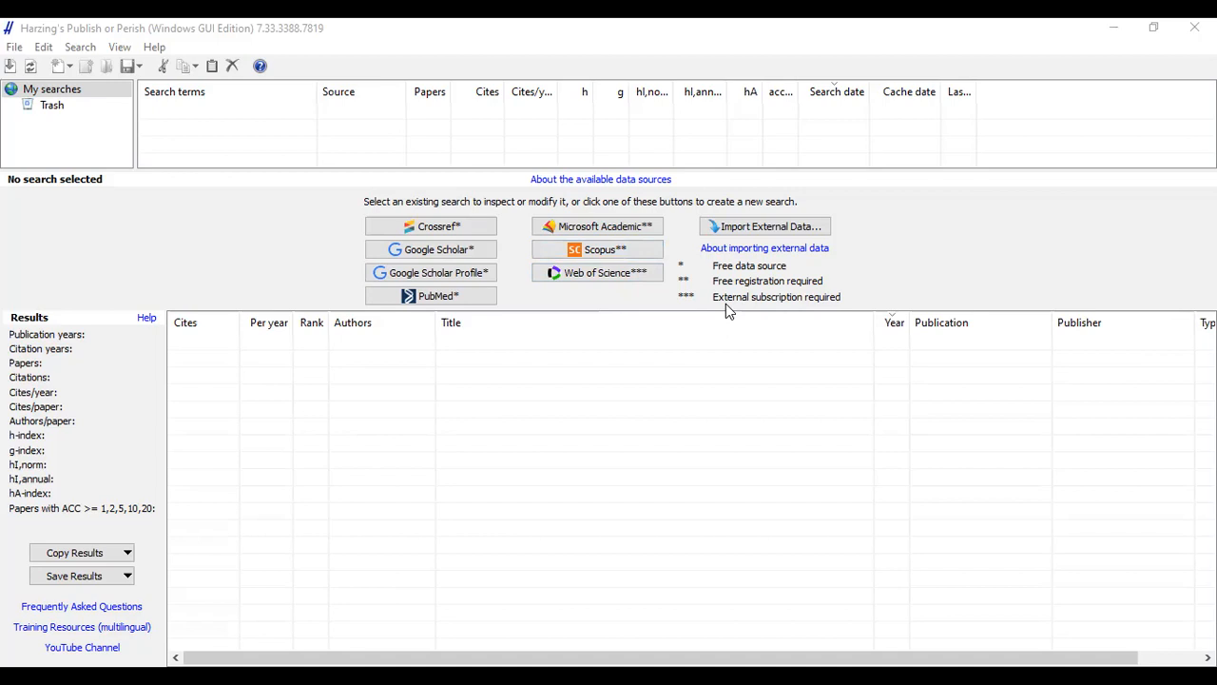
Create a new Google Scholar search and place the cursor in its title words
{"action": "left_click", "coordinate": [441, 255]}
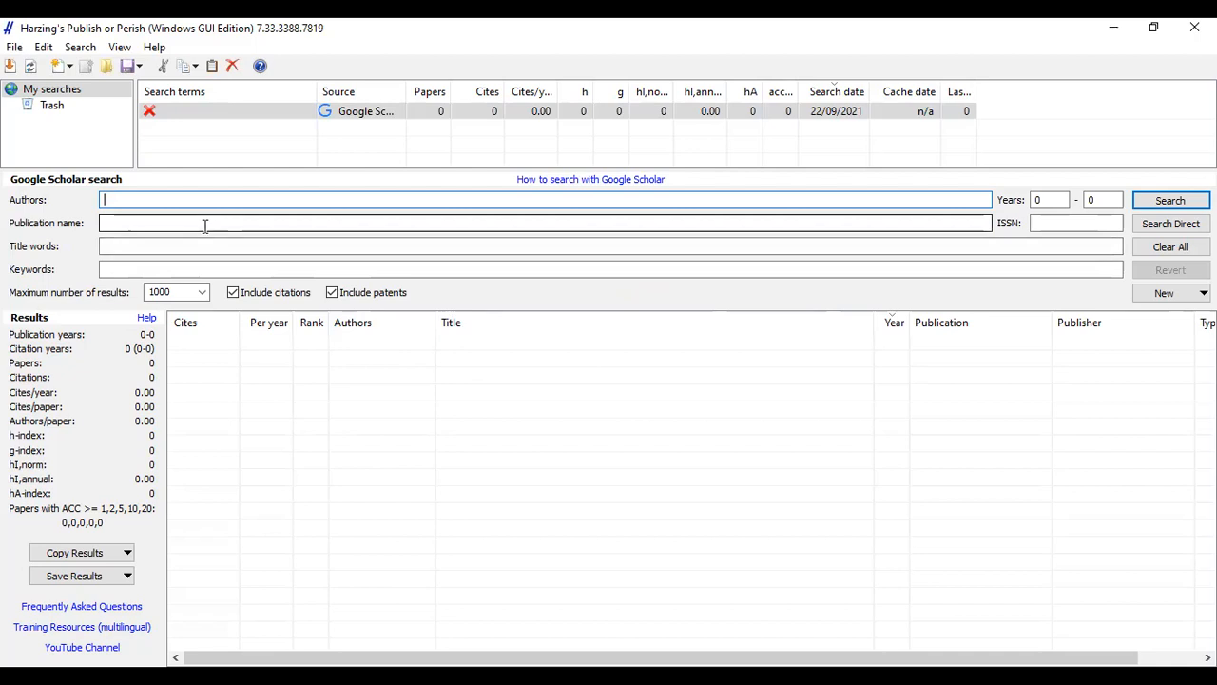
{"action": "left_click", "coordinate": [133, 245]}
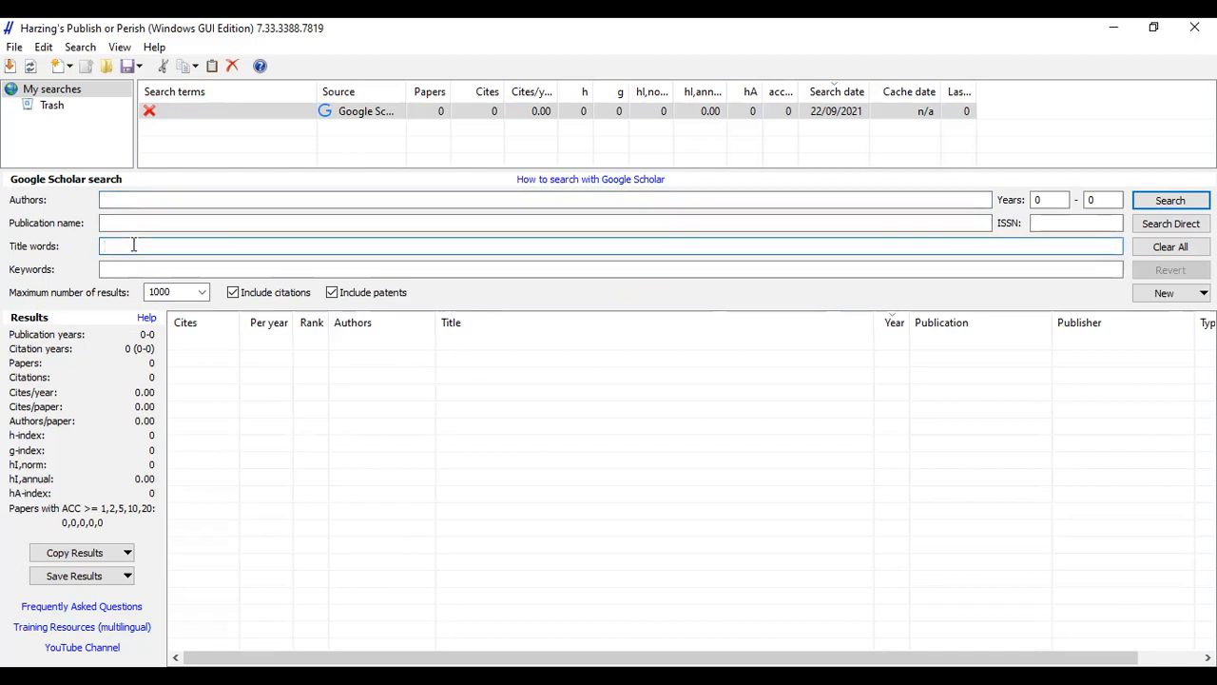
{"action": "type", "text": "Custemer"}
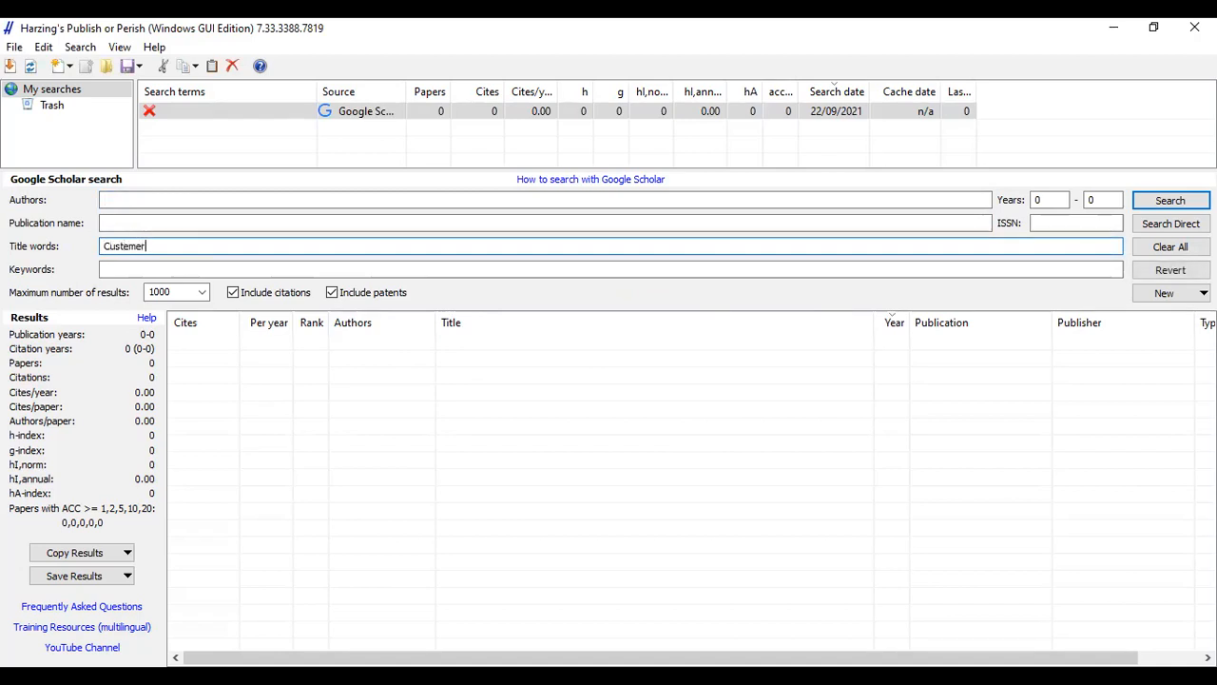
{"action": "type", "text": " Satisfaction"}
{"action": "key", "text": "BackSpace"}
{"action": "key", "text": "BackSpace"}
{"action": "key", "text": "BackSpace"}
{"action": "key", "text": "BackSpace"}
{"action": "key", "text": "BackSpace"}
{"action": "key", "text": "BackSpace"}
{"action": "key", "text": "BackSpace"}
{"action": "key", "text": "BackSpace"}
{"action": "key", "text": "BackSpace"}
{"action": "key", "text": "BackSpace"}
{"action": "key", "text": "BackSpace"}
{"action": "key", "text": "BackSpace"}
{"action": "key", "text": "BackSpace"}
{"action": "key", "text": "BackSpace"}
{"action": "key", "text": "BackSpace"}
{"action": "key", "text": "BackSpace"}
{"action": "key", "text": "BackSpace"}
{"action": "key", "text": "BackSpace"}
{"action": "key", "text": "BackSpace"}
{"action": "key", "text": "BackSpace"}
{"action": "key", "text": "BackSpace"}
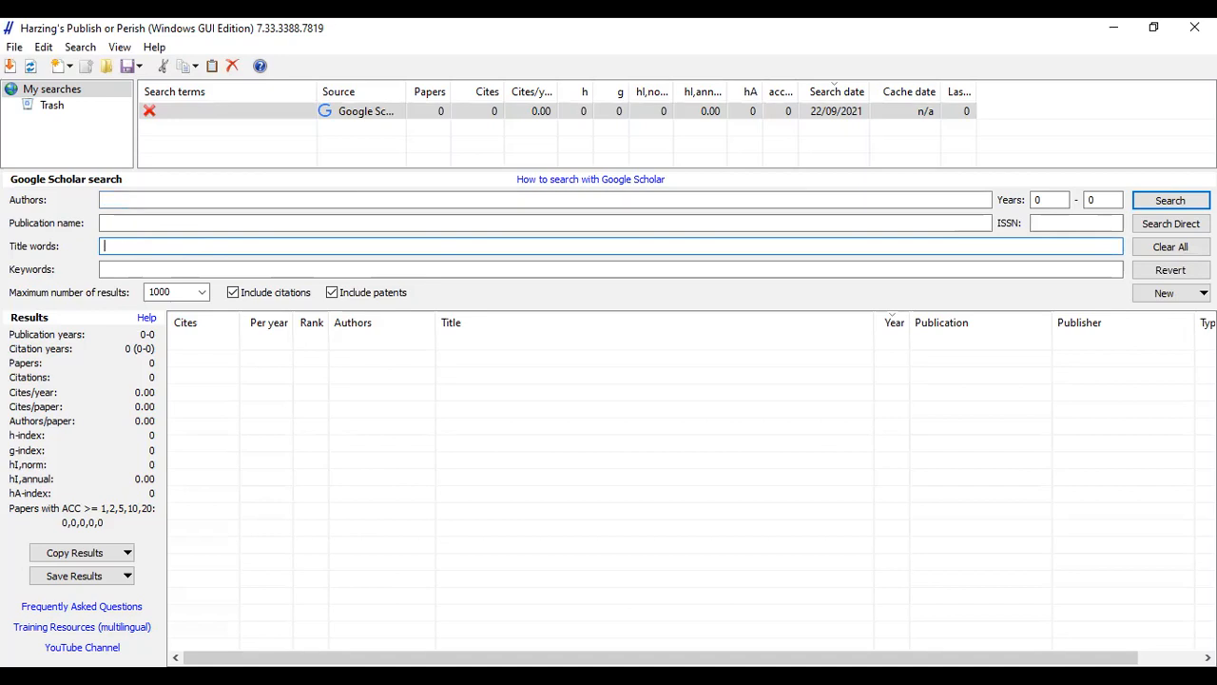
Set the title words to "Talent Management", the publication name to "Journal" and the maximum number of results to 100
{"action": "type", "text": "T"}
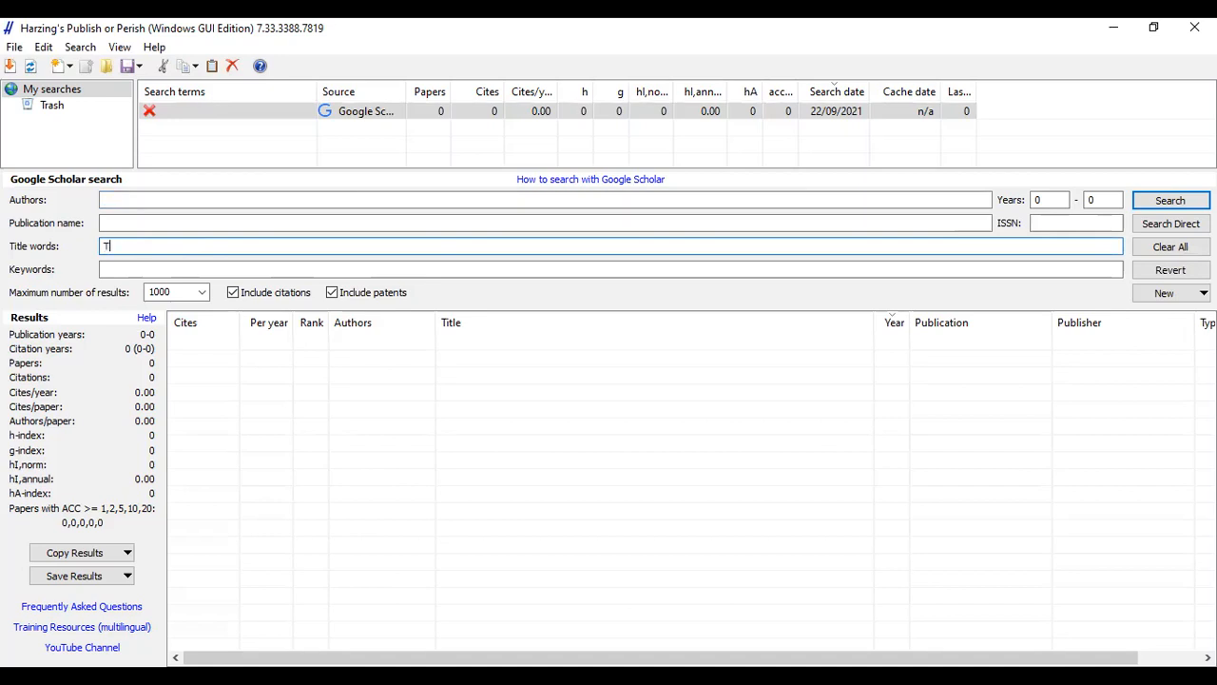
{"action": "type", "text": "alent Management"}
{"action": "left_click", "coordinate": [123, 224]}
{"action": "type", "text": "Journal"}
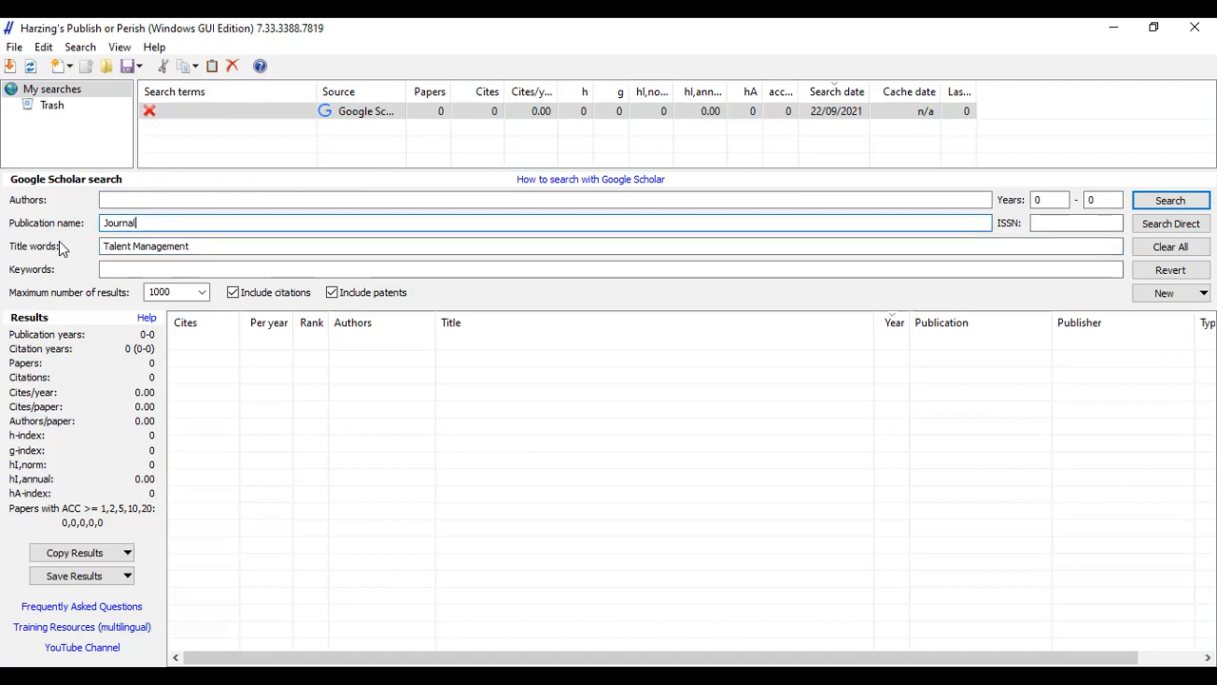
{"action": "left_click", "coordinate": [201, 293]}
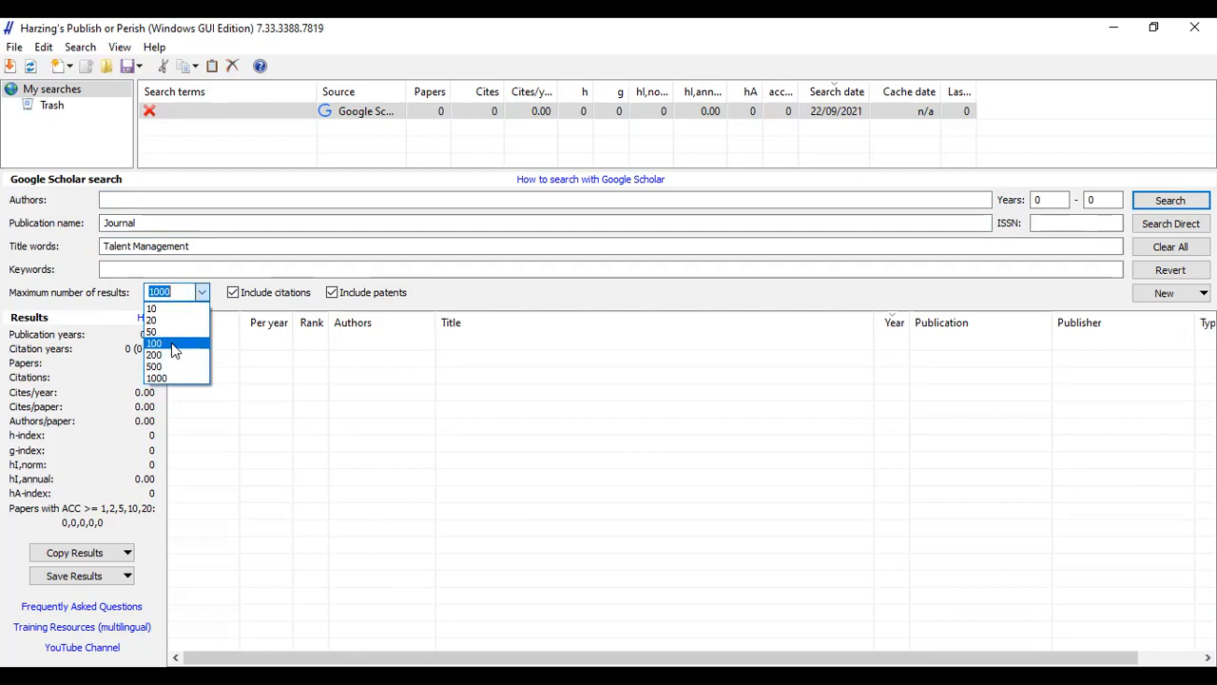
{"action": "left_click", "coordinate": [174, 351]}
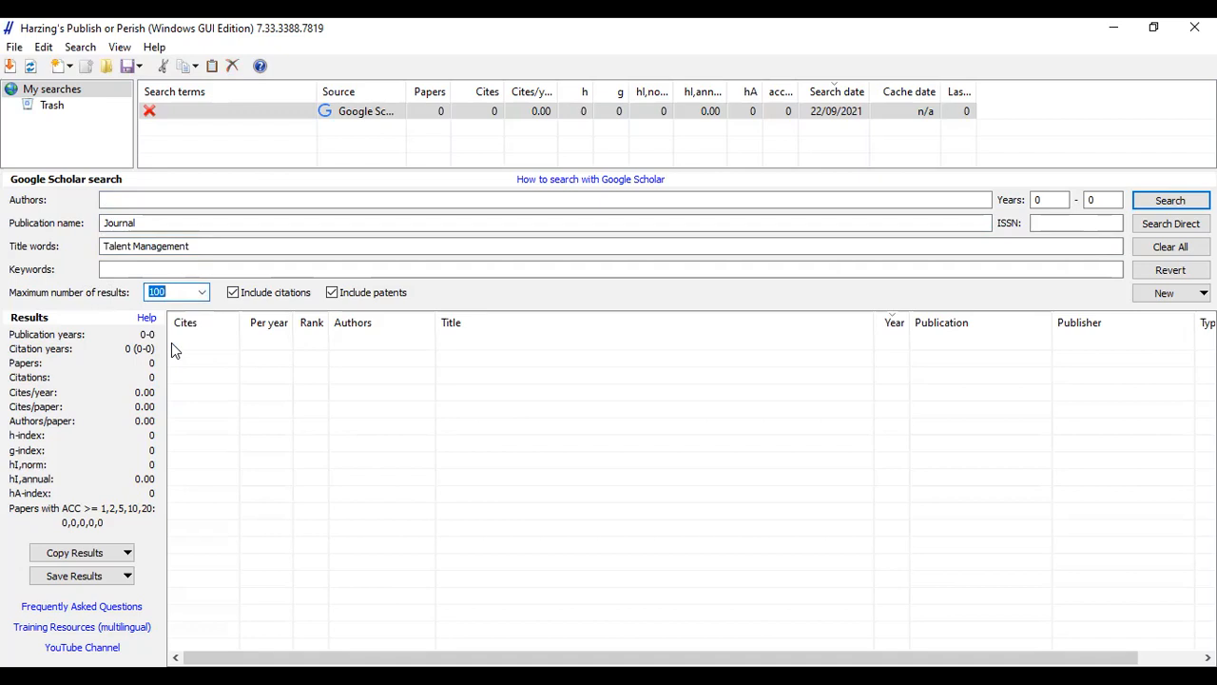
Restrict the publication years to 2020-2021 and run the Google Scholar search
{"action": "left_click", "coordinate": [1048, 198]}
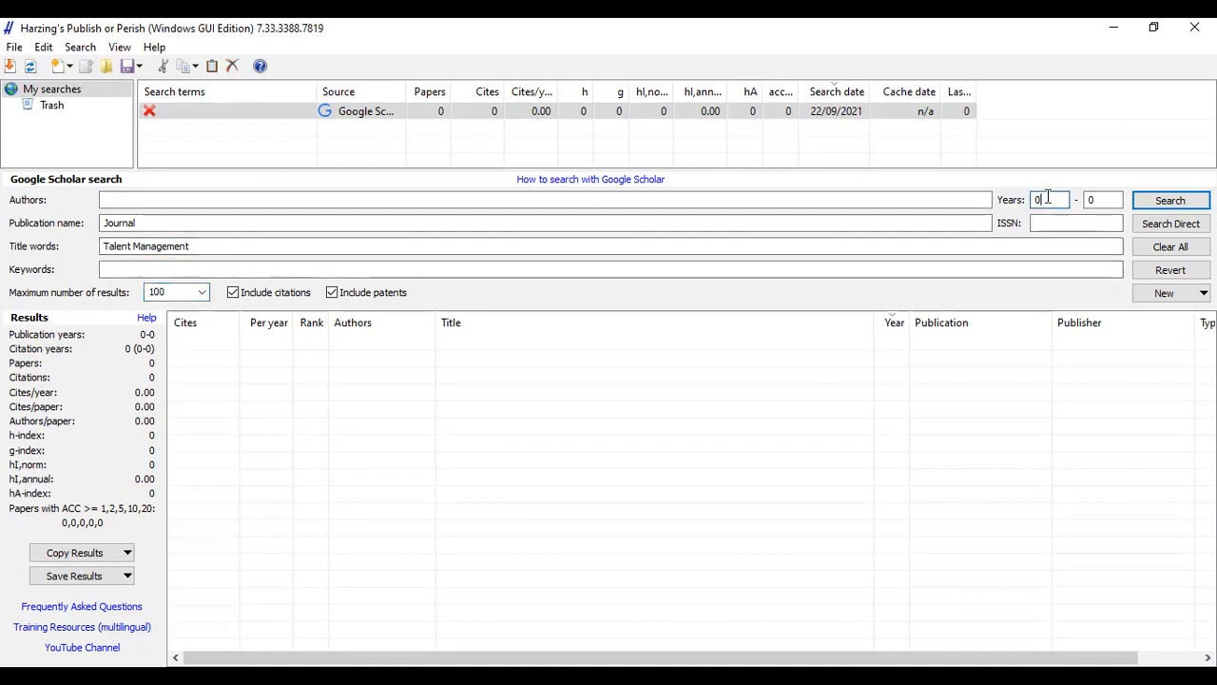
{"action": "key", "text": "BackSpace"}
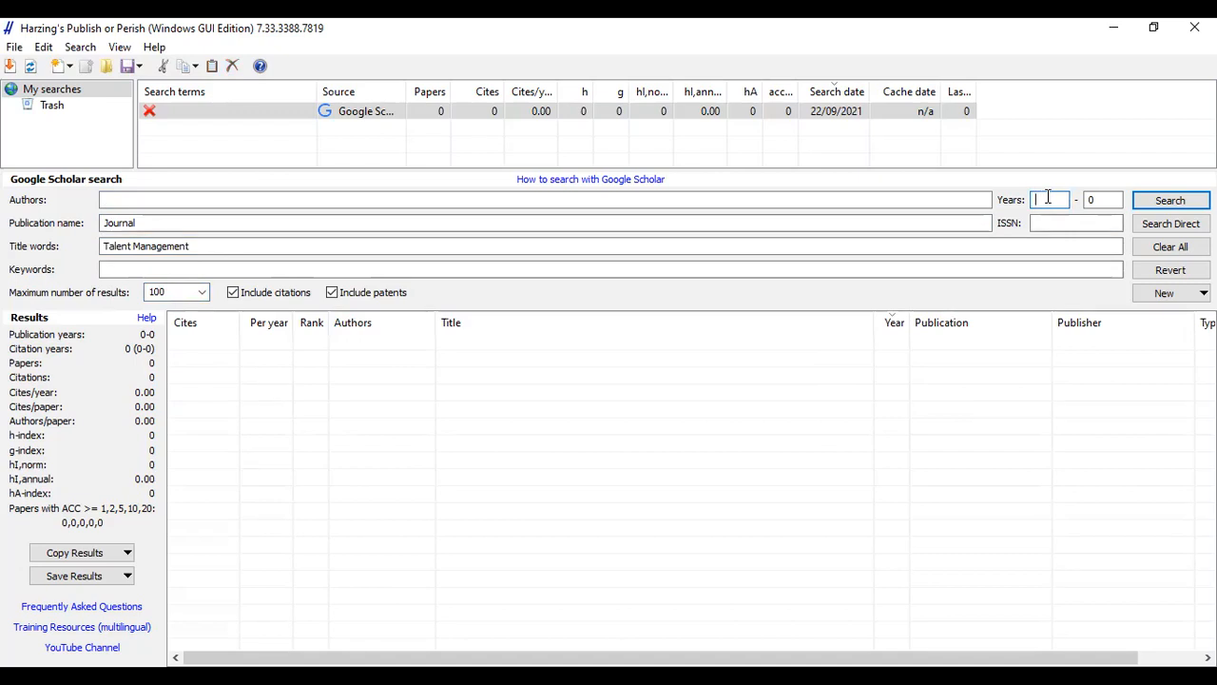
{"action": "type", "text": "2020"}
{"action": "left_click", "coordinate": [1116, 199]}
{"action": "key", "text": "BackSpace"}
{"action": "type", "text": "2021"}
{"action": "left_click", "coordinate": [1175, 203]}
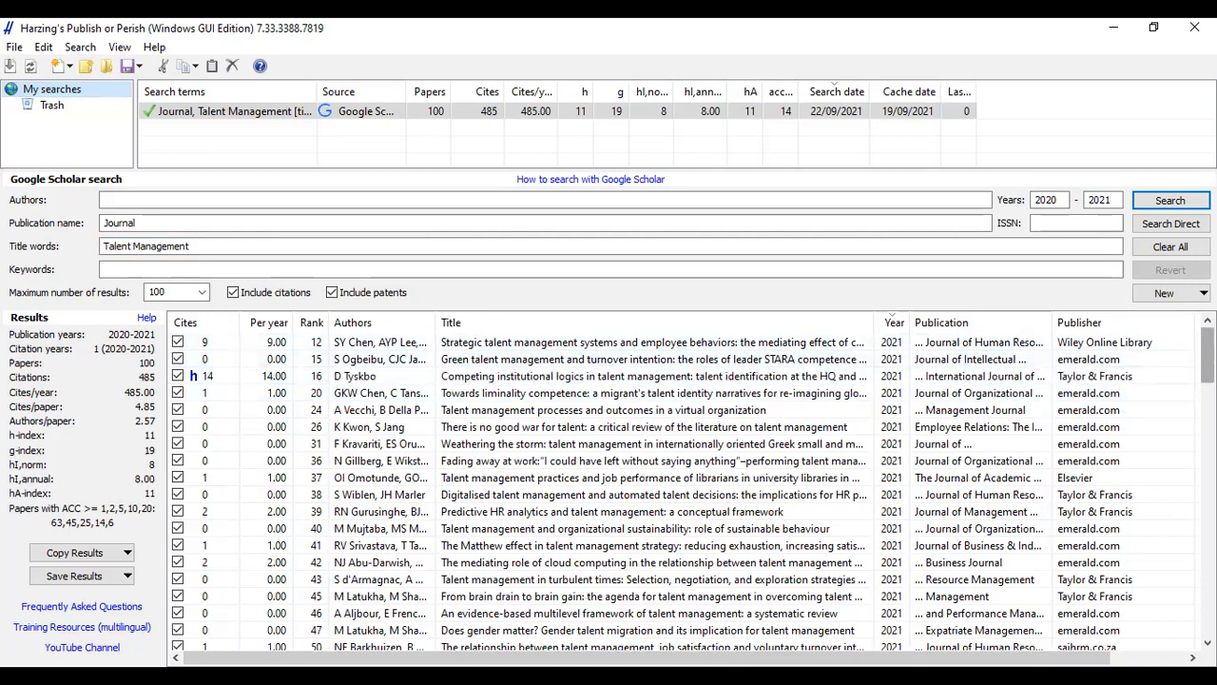
Examine the whole list of retrieved papers, including their titles, years, publications and publishers
{"action": "scroll", "coordinate": [665, 495], "scroll_direction": "down", "scroll_amount": 4}
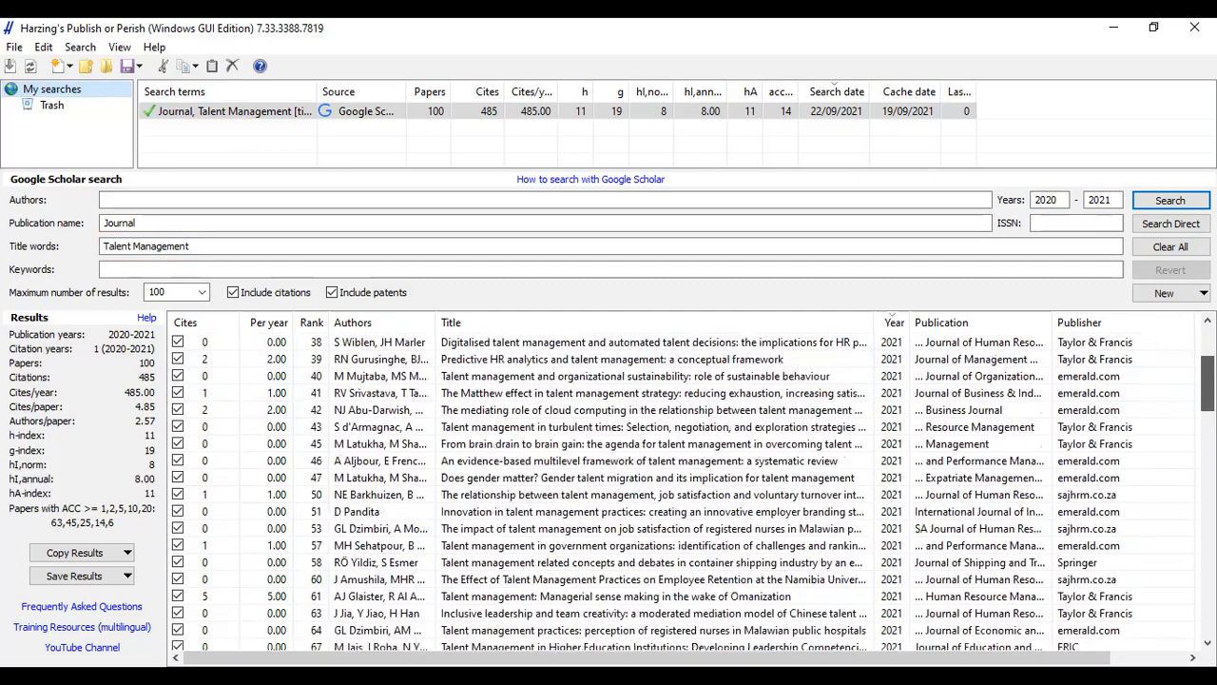
{"action": "scroll", "coordinate": [666, 494], "scroll_direction": "down", "scroll_amount": 2}
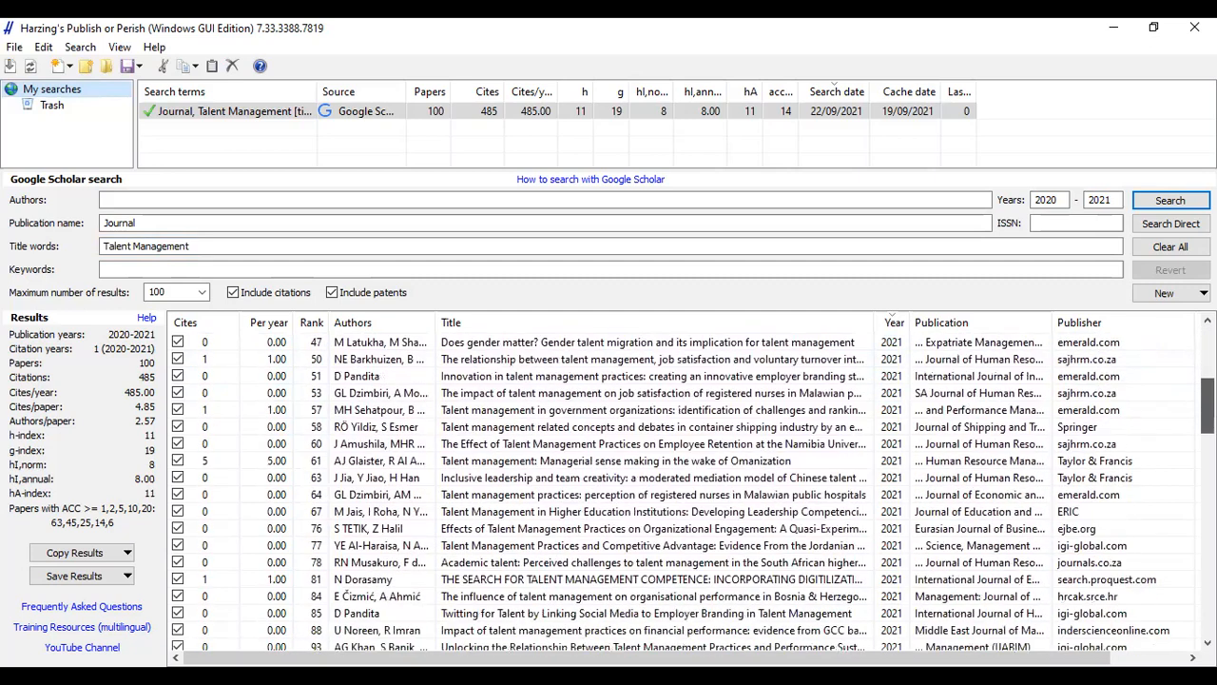
{"action": "scroll", "coordinate": [666, 494], "scroll_direction": "down", "scroll_amount": 7}
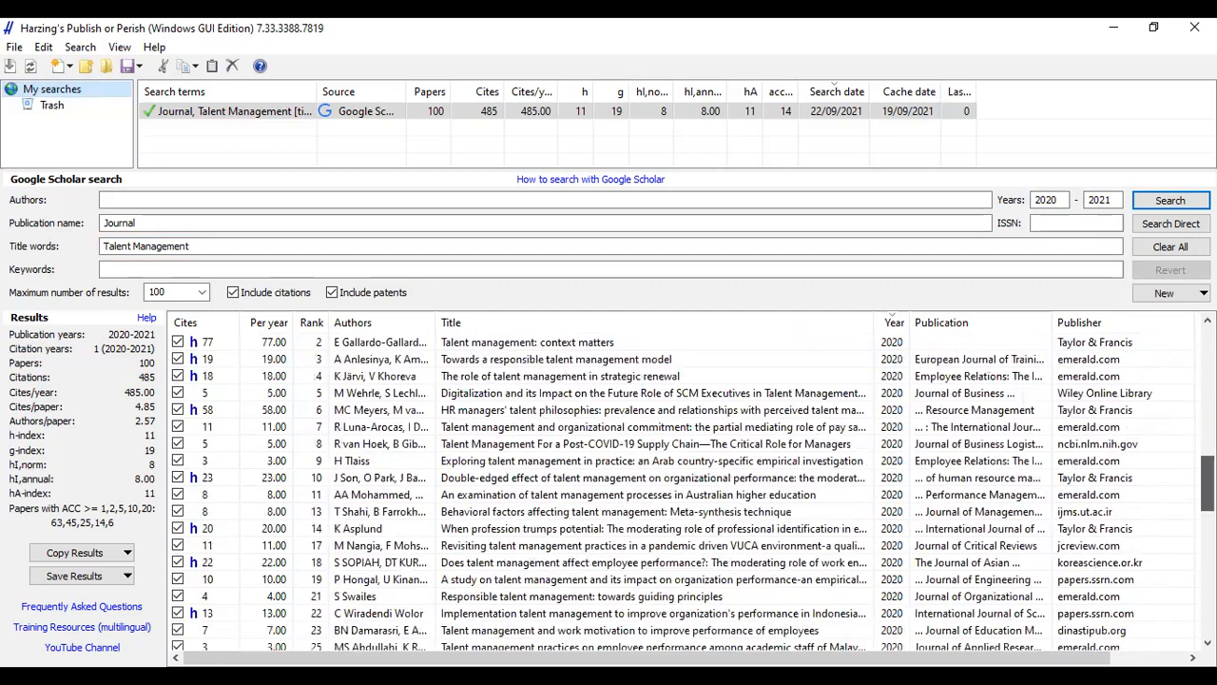
{"action": "scroll", "coordinate": [665, 494], "scroll_direction": "down", "scroll_amount": 1}
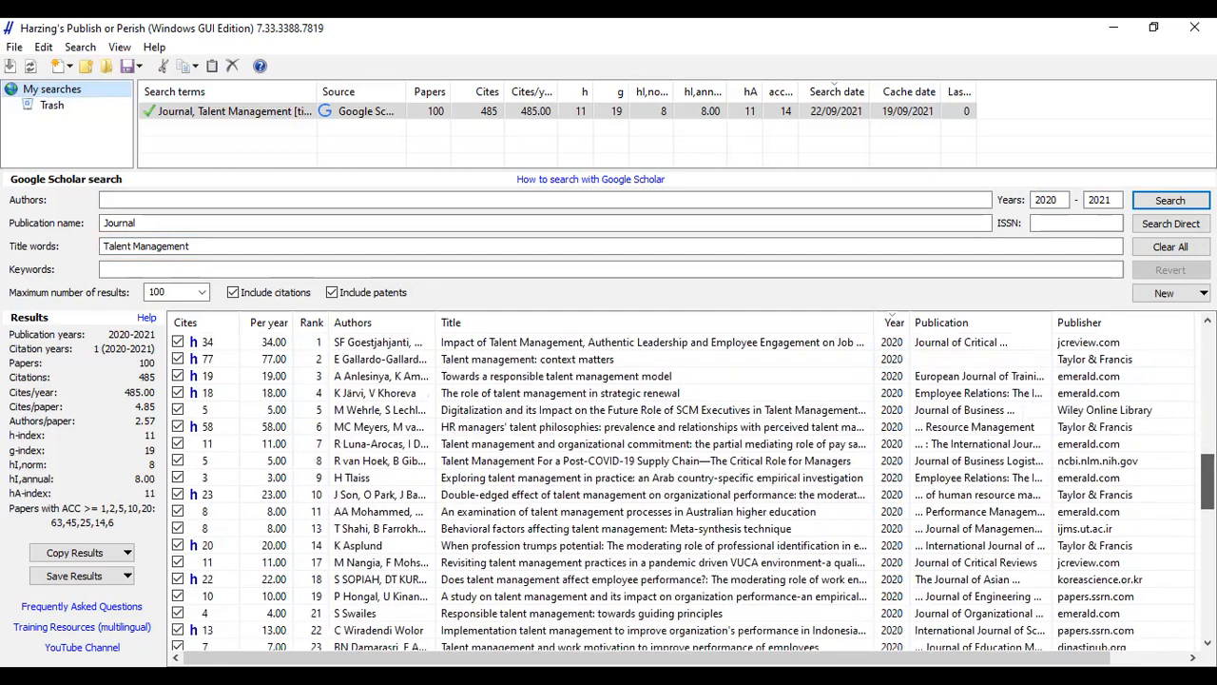
{"action": "scroll", "coordinate": [666, 494], "scroll_direction": "down", "scroll_amount": 3}
{"action": "scroll", "coordinate": [666, 495], "scroll_direction": "down", "scroll_amount": 5}
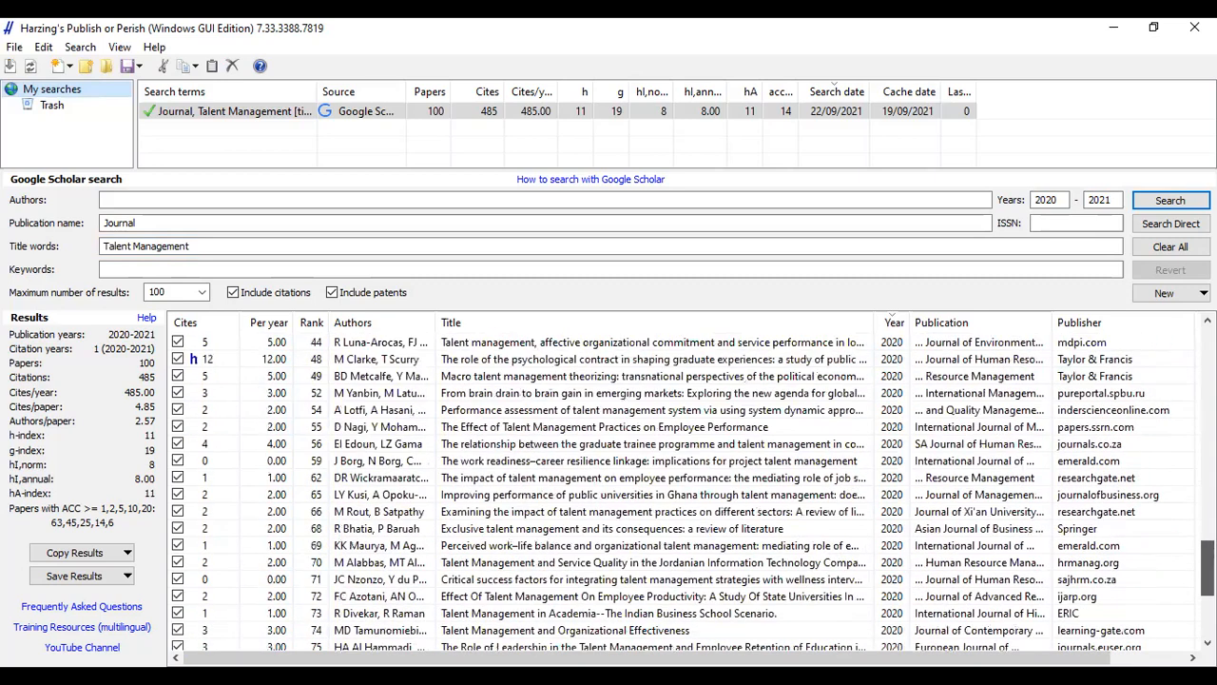
{"action": "scroll", "coordinate": [665, 495], "scroll_direction": "down", "scroll_amount": 3}
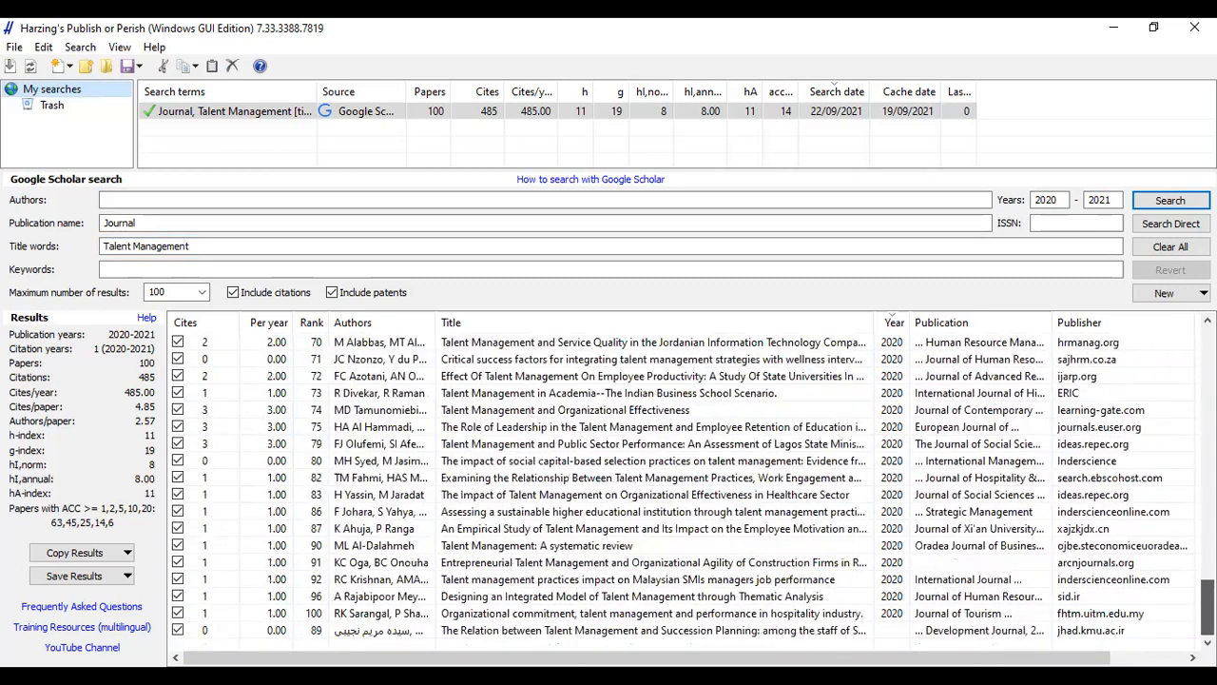
{"action": "scroll", "coordinate": [666, 495], "scroll_direction": "up", "scroll_amount": 15}
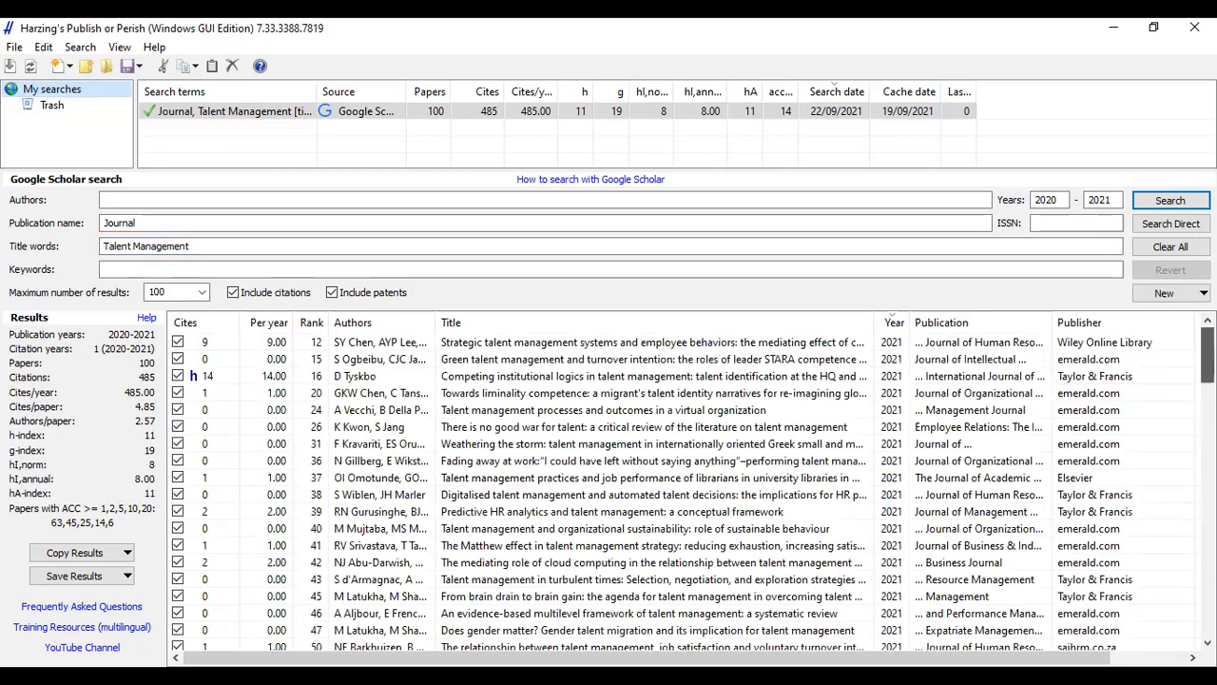
{"action": "scroll", "coordinate": [666, 494], "scroll_direction": "down", "scroll_amount": 15}
{"action": "scroll", "coordinate": [666, 495], "scroll_direction": "up", "scroll_amount": 15}
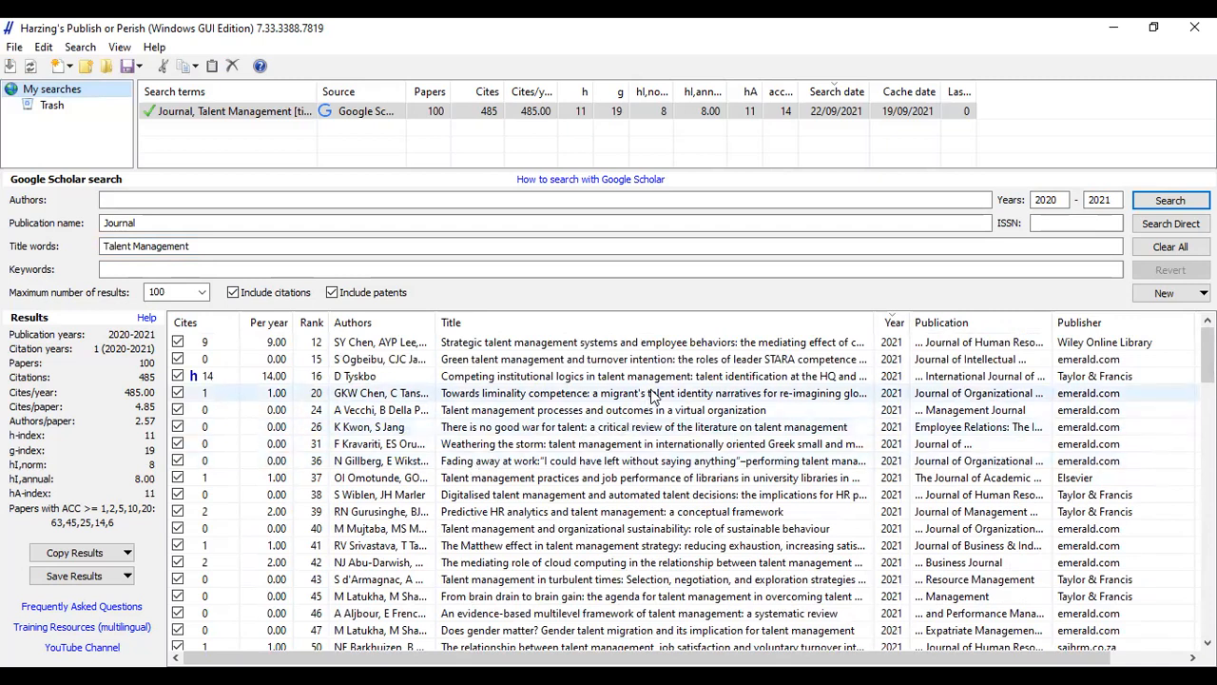
{"action": "left_click", "coordinate": [689, 348]}
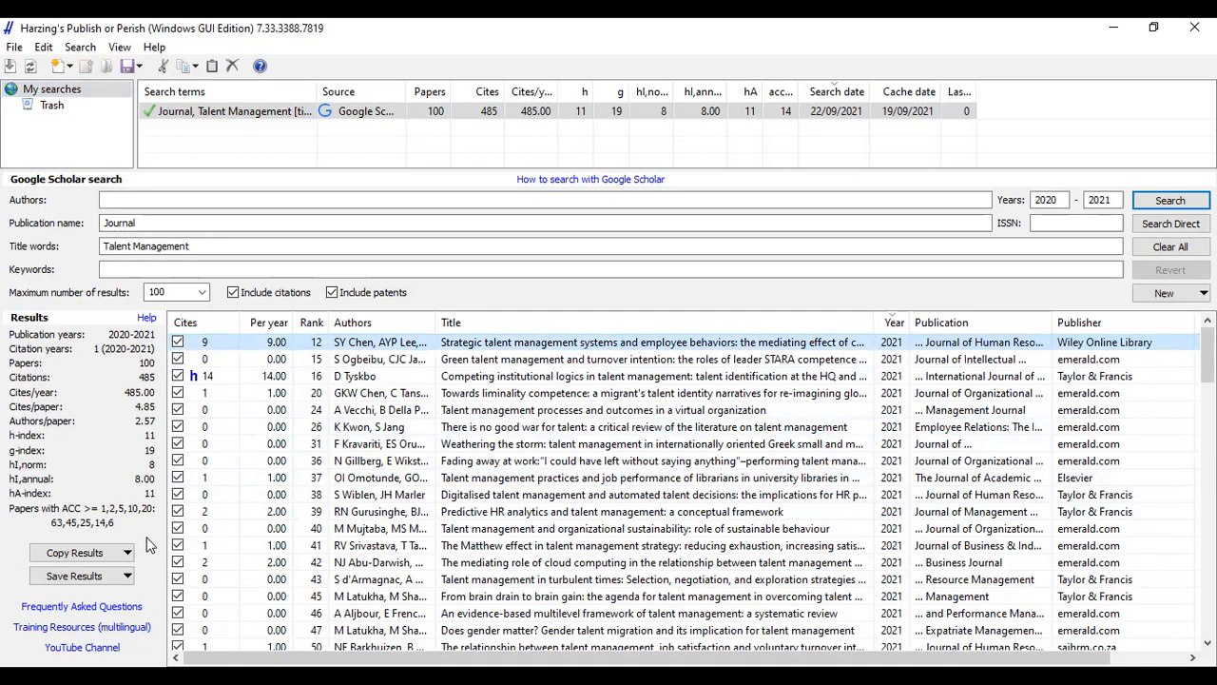
Save the results in RIS/RefManager format as "PoPCites - GSc TM 2020-2021" in the "Scopus Cites - Talent Management" folder
{"action": "left_click", "coordinate": [128, 576]}
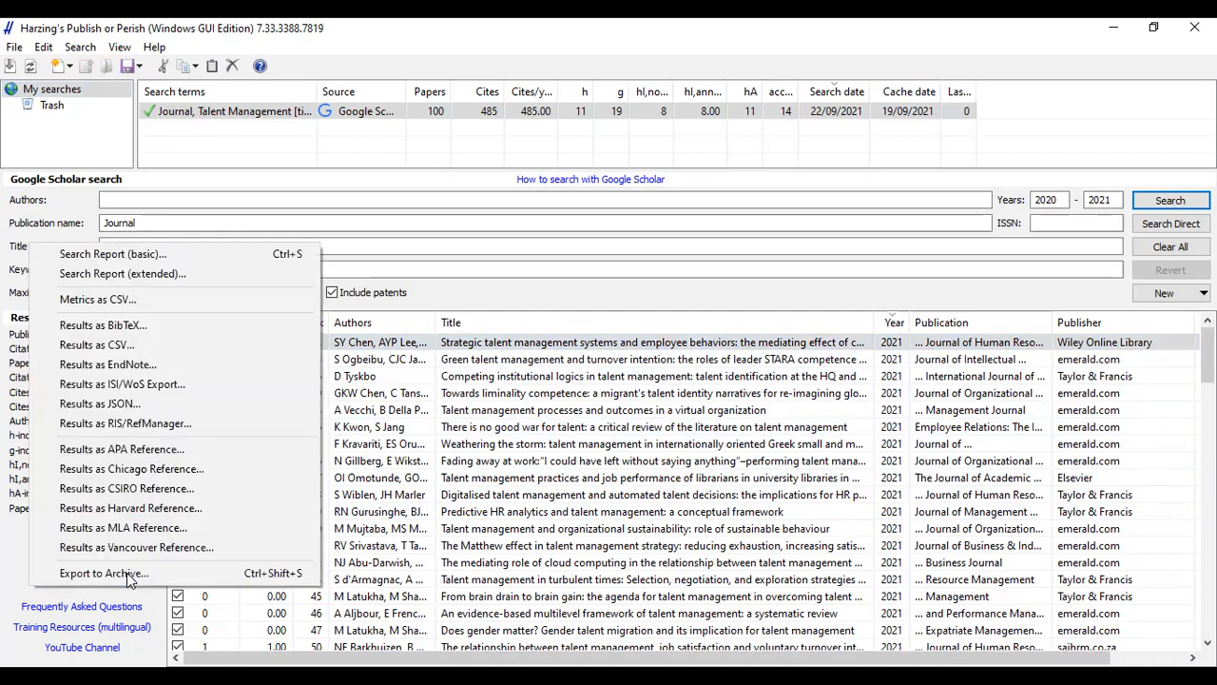
{"action": "left_click", "coordinate": [145, 427]}
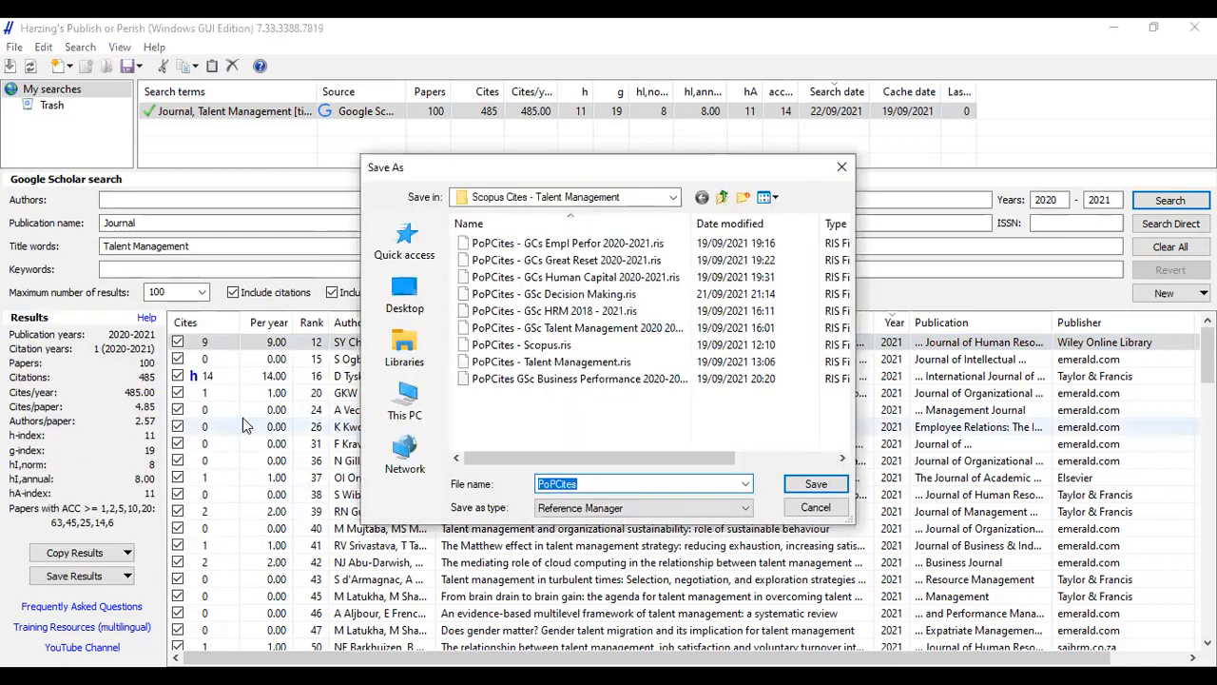
{"action": "left_click", "coordinate": [593, 484]}
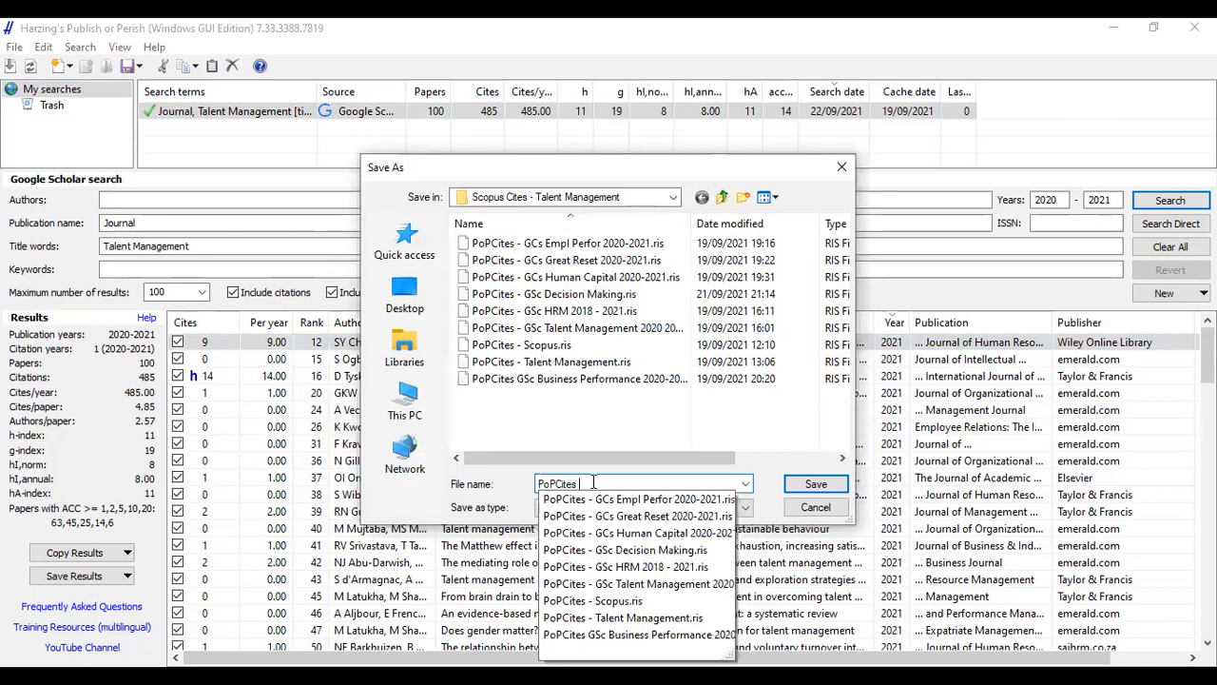
{"action": "type", "text": "- "}
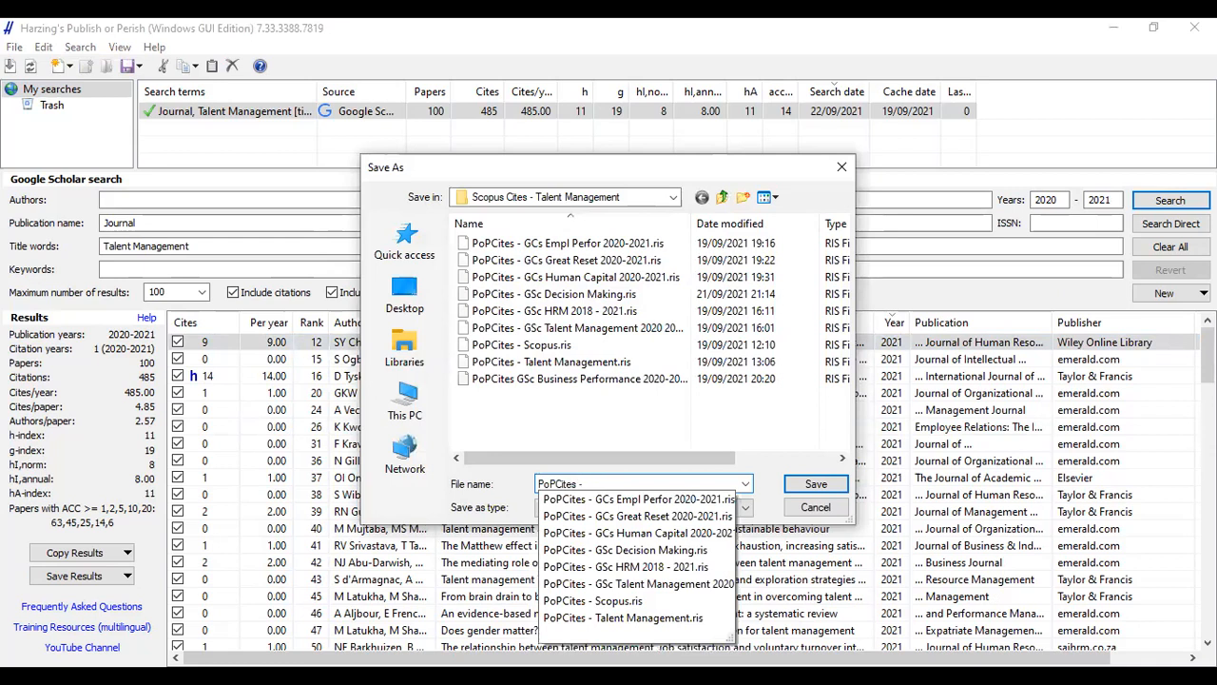
{"action": "type", "text": "G"}
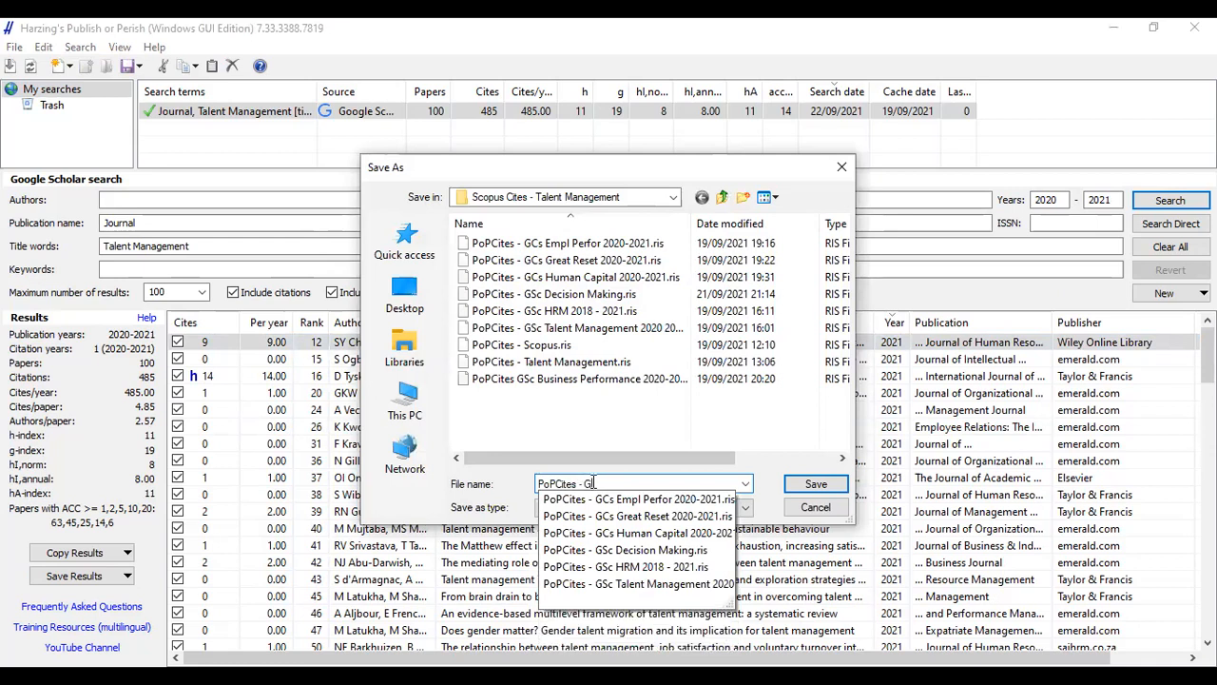
{"action": "type", "text": "C"}
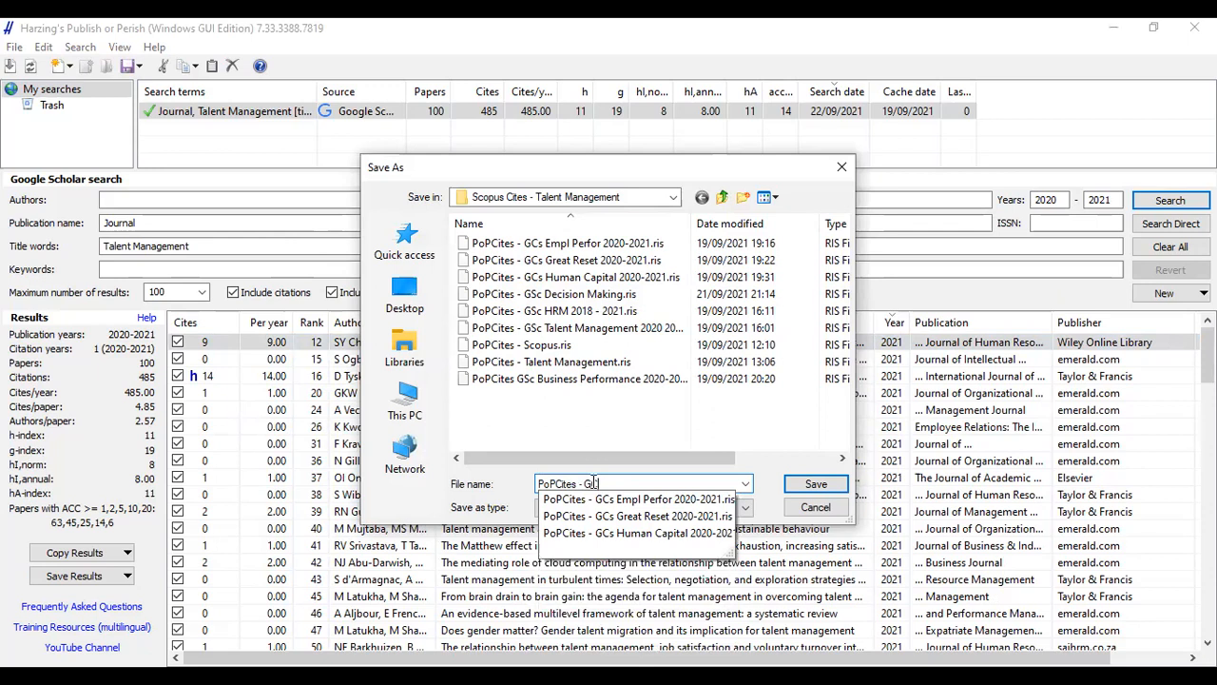
{"action": "key", "text": "BackSpace"}
{"action": "type", "text": "Sc"}
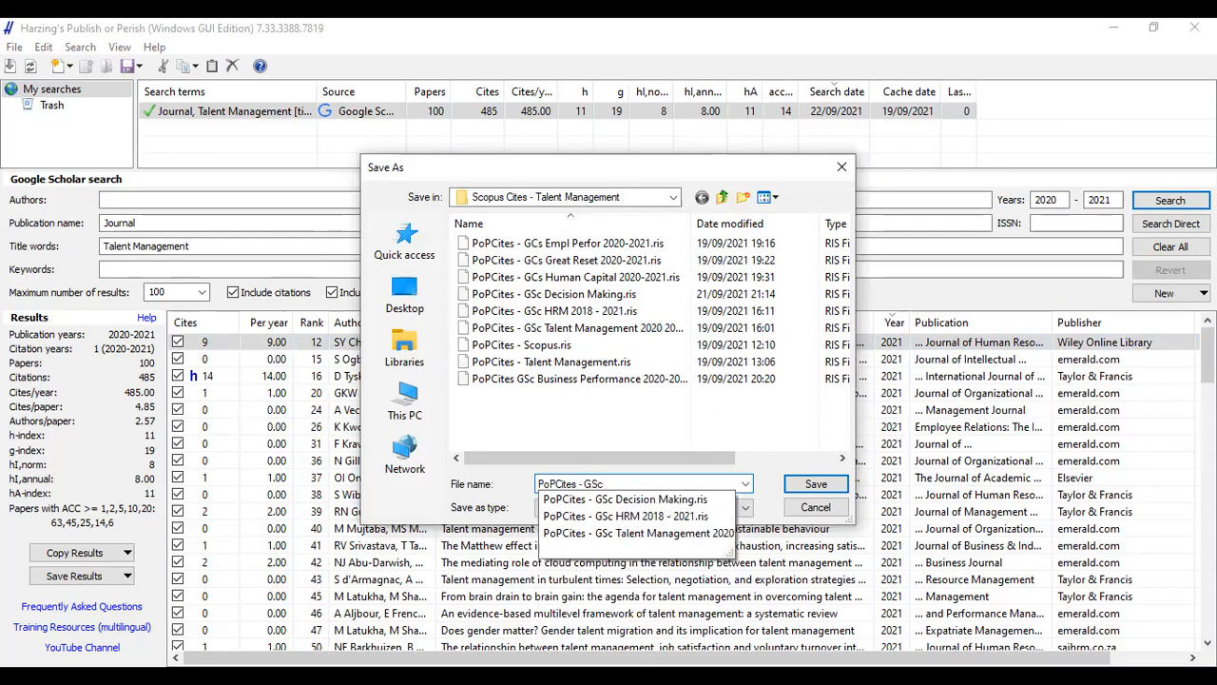
{"action": "type", "text": " T"}
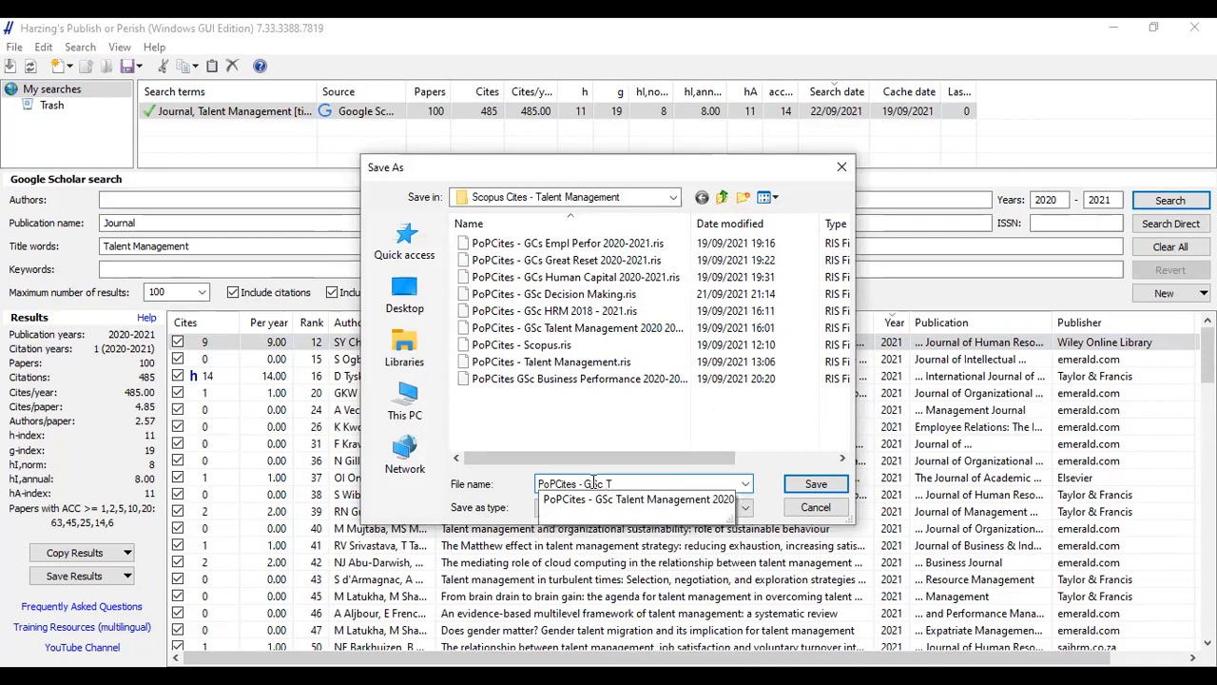
{"action": "type", "text": "M"}
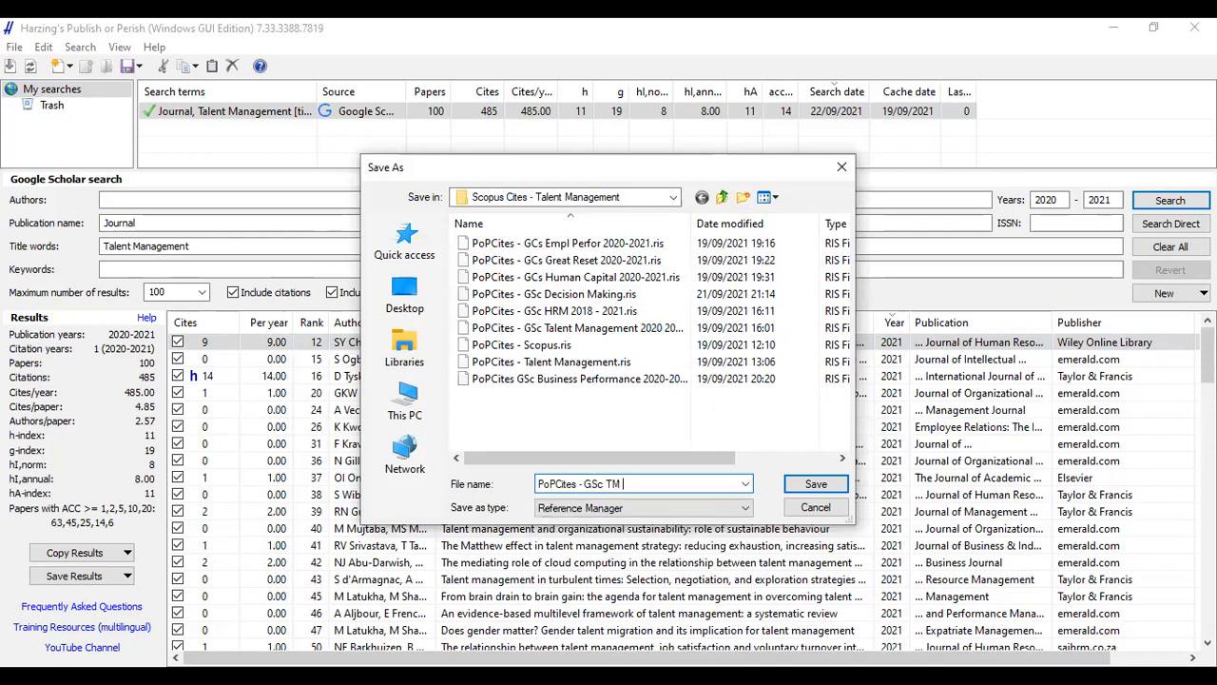
{"action": "type", "text": " 2020-2021"}
{"action": "left_click", "coordinate": [811, 486]}
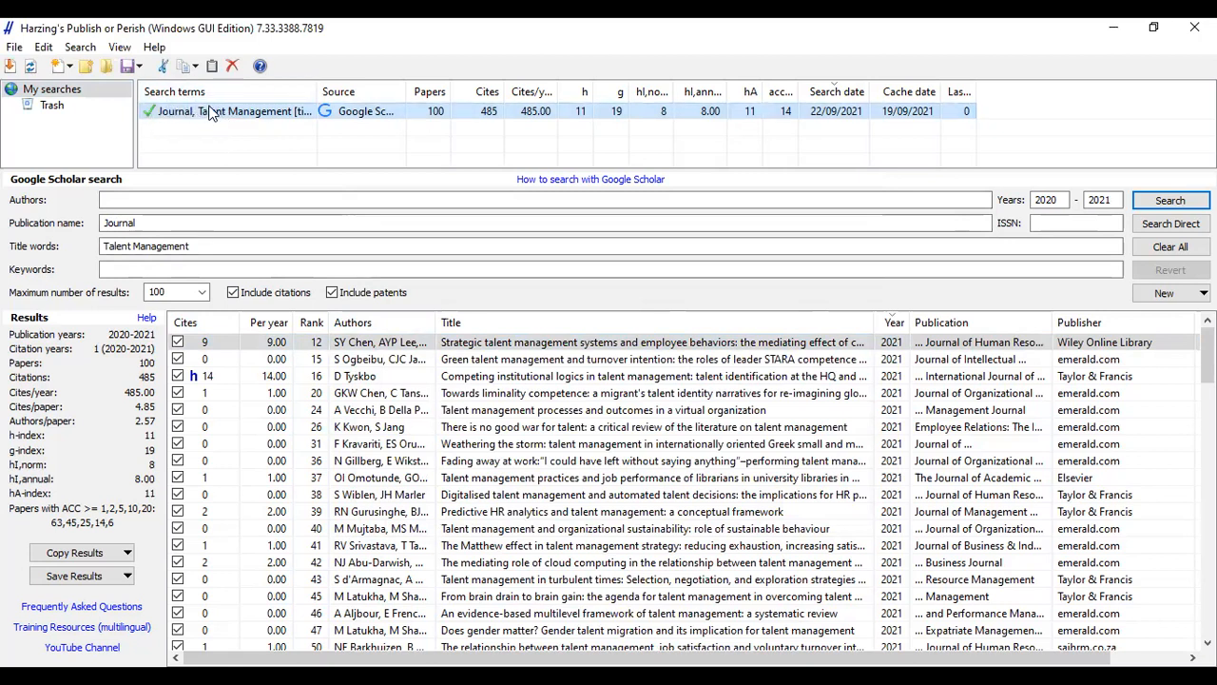
Delete the Talent Management search from the list of searches
{"action": "left_click", "coordinate": [233, 67]}
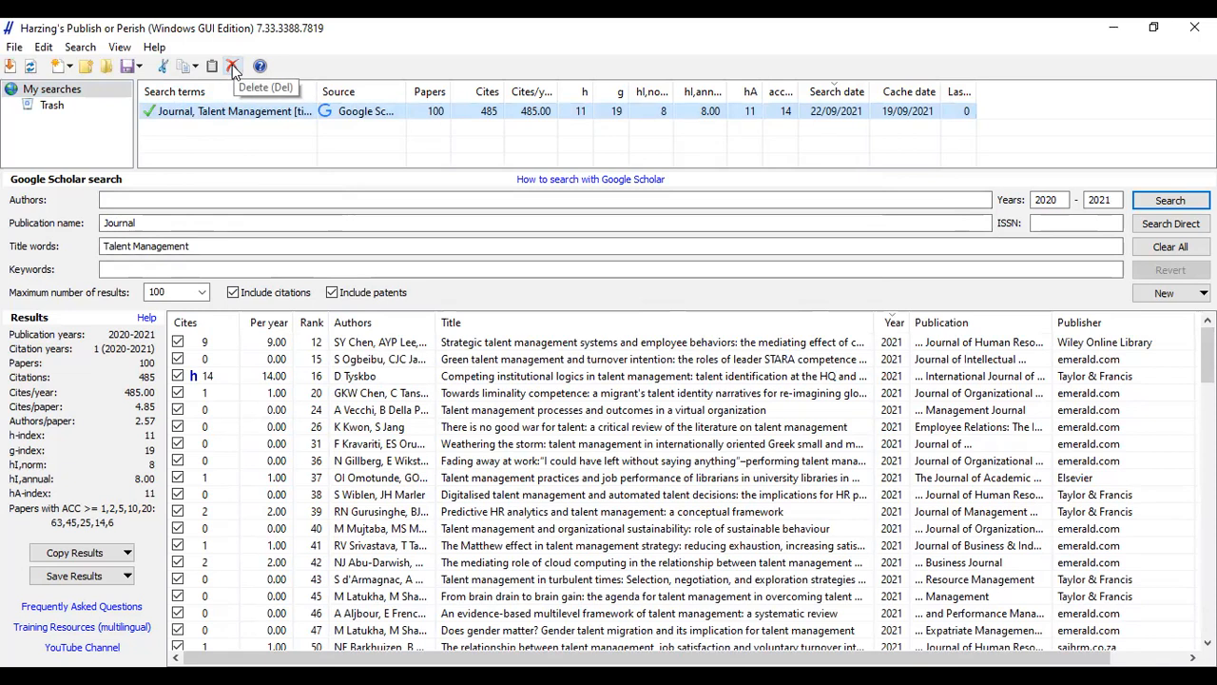
{"action": "left_click", "coordinate": [234, 66]}
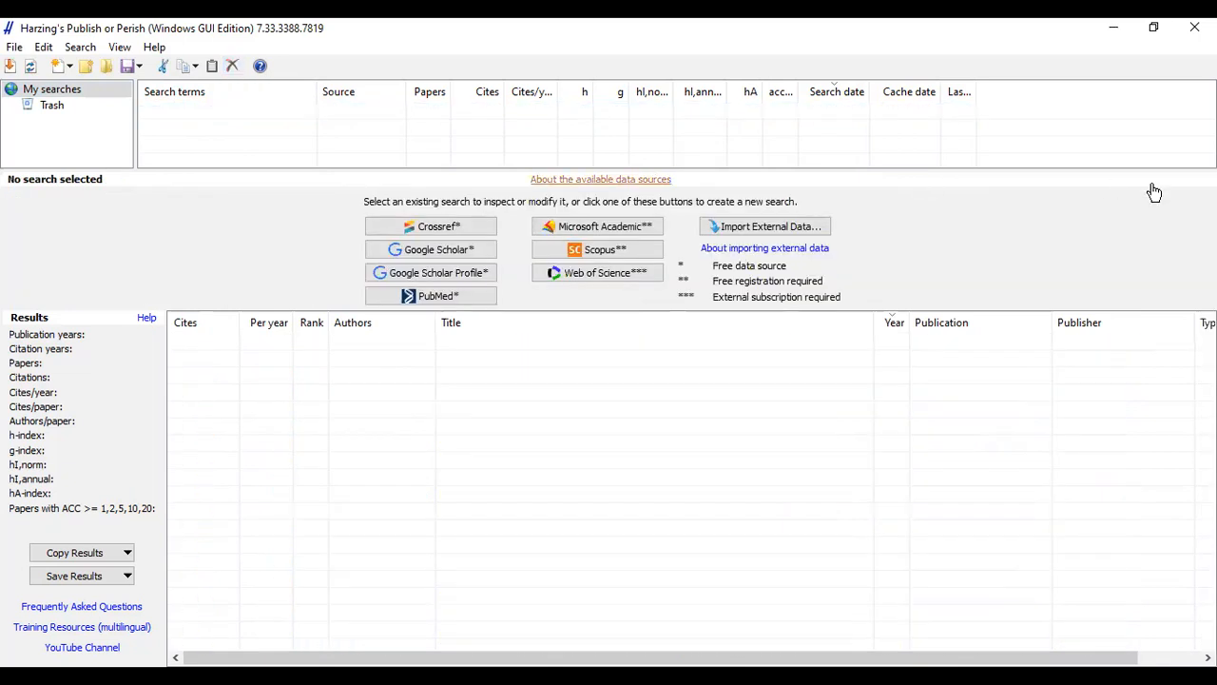
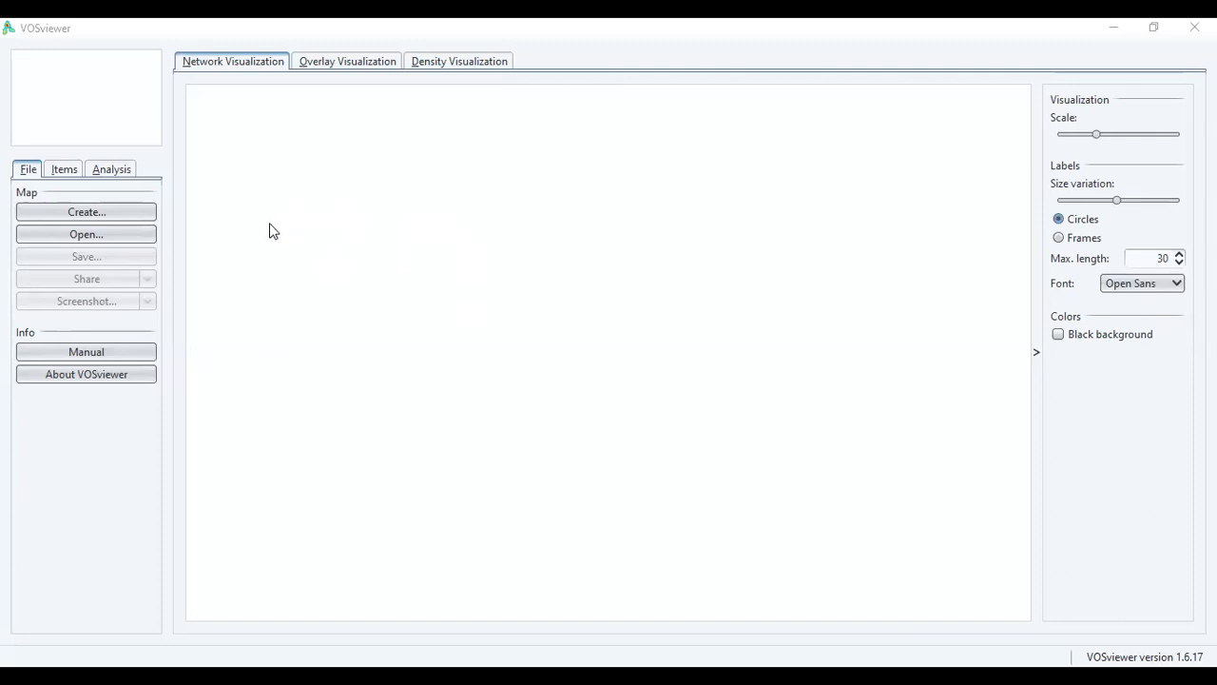
Start a new map based on text data, with reference manager files as the data source
{"action": "left_click", "coordinate": [100, 211]}
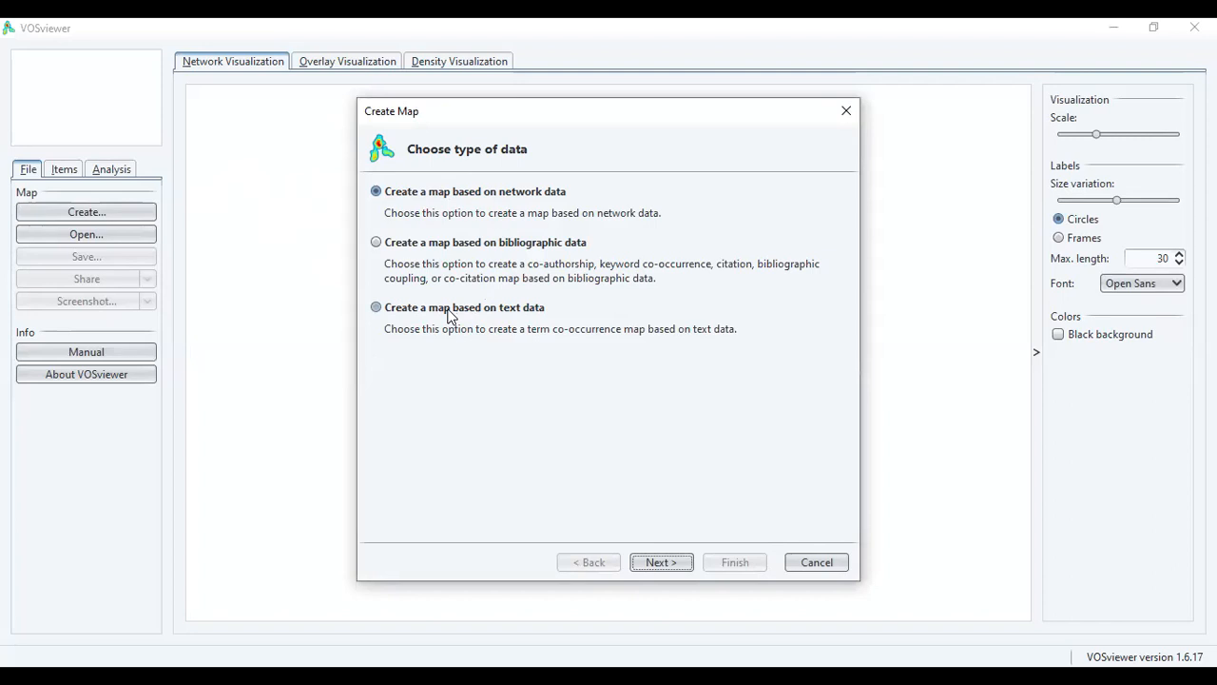
{"action": "left_click", "coordinate": [462, 314]}
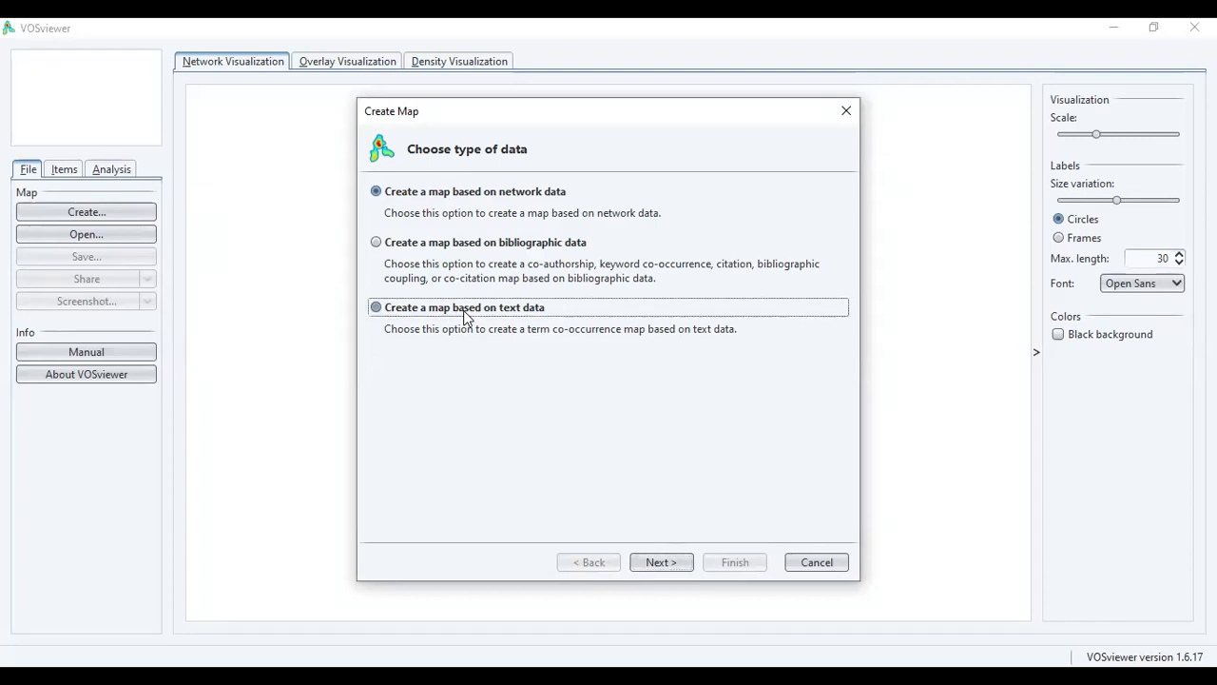
{"action": "left_click", "coordinate": [663, 563]}
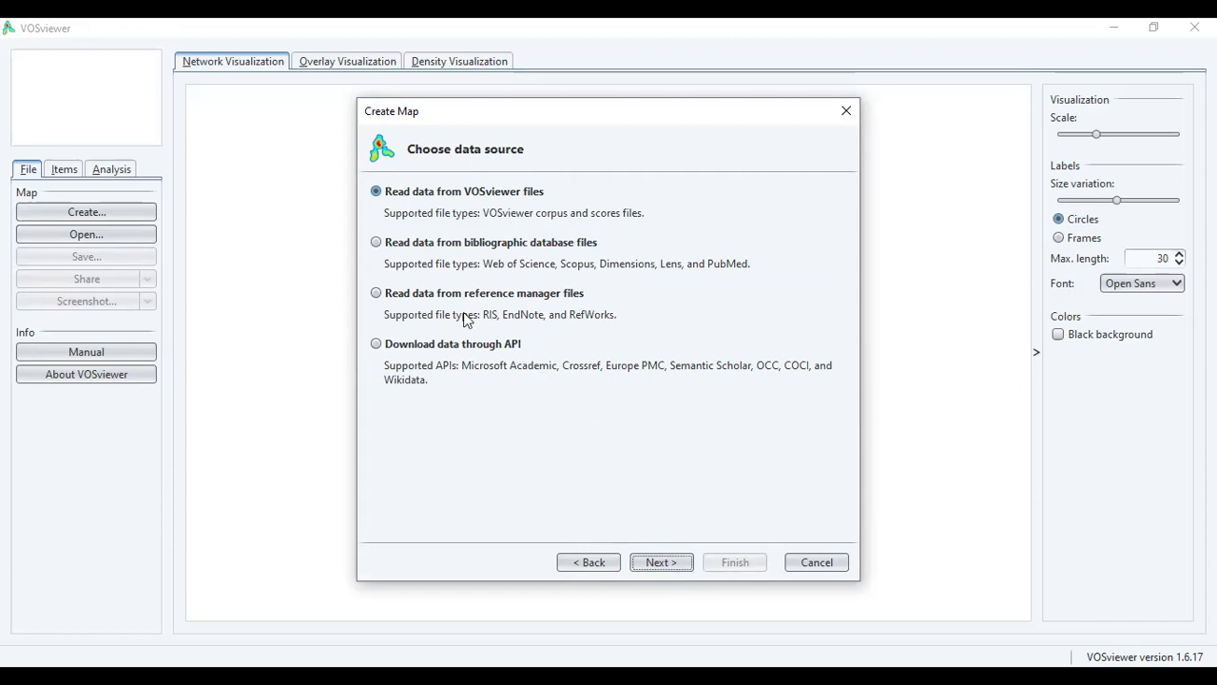
{"action": "left_click", "coordinate": [409, 298]}
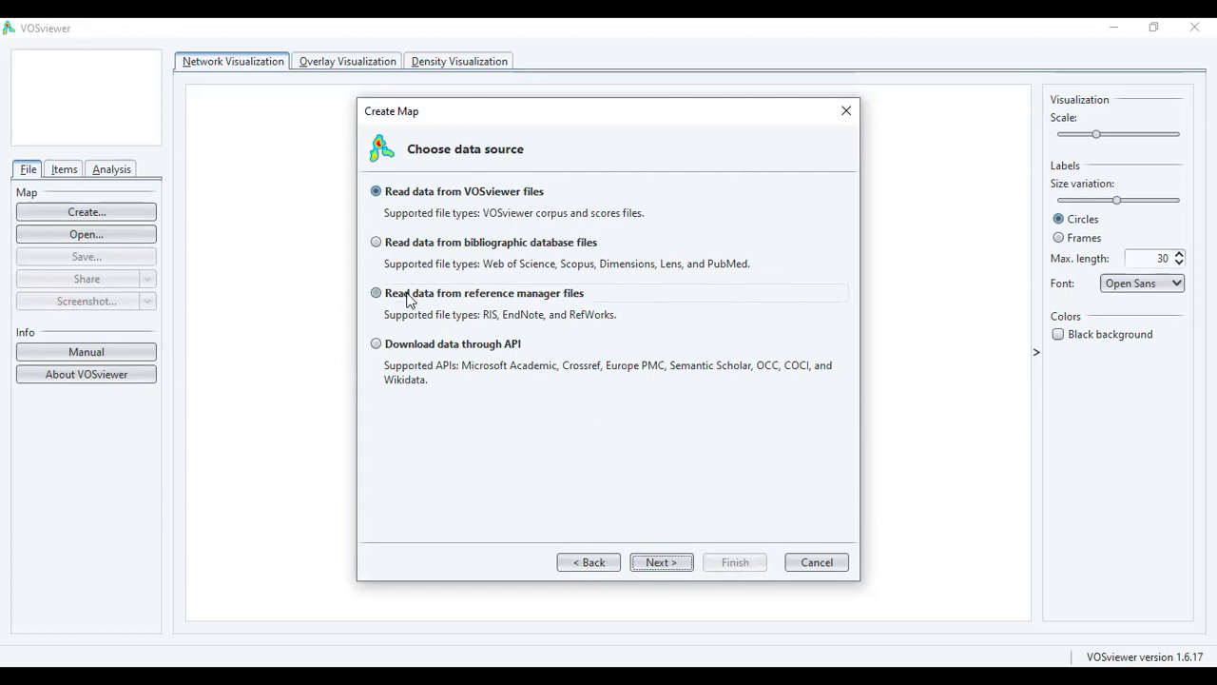
{"action": "left_click", "coordinate": [665, 559]}
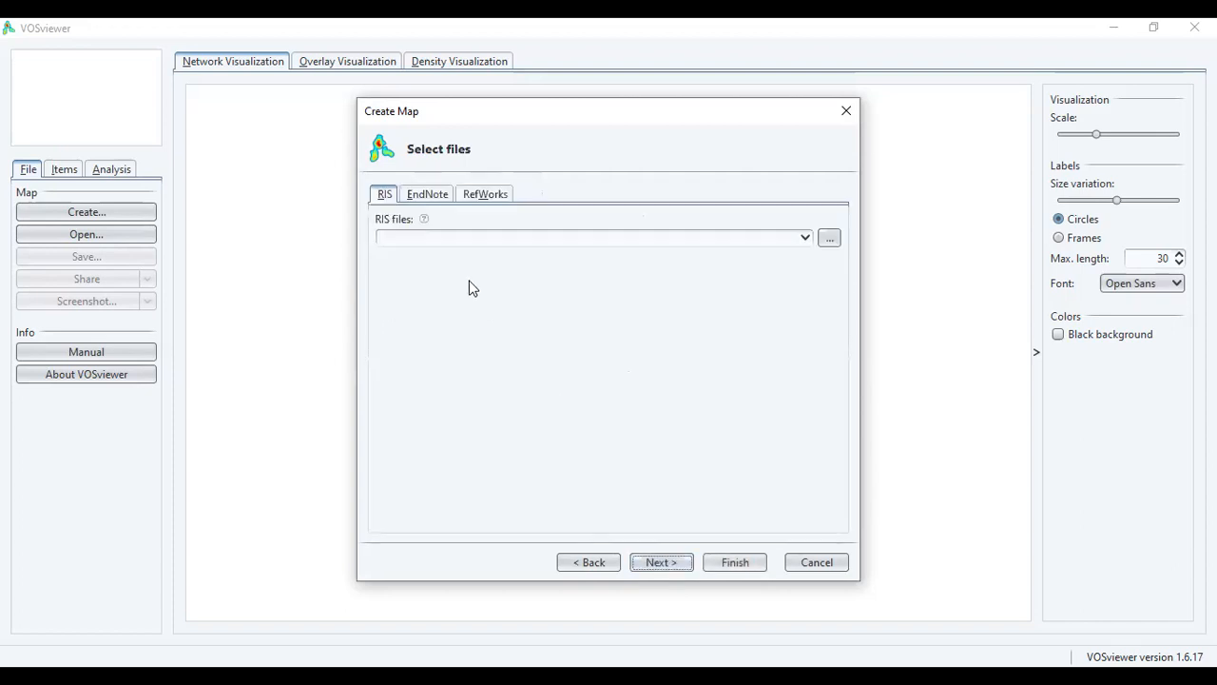
Load the RIS file "PoPCites - GSc TM 2020-2021.ris" from the "Scopus Cites - Talent Management" folder inside "DATA SUPPORT PENELITIAN" in Documents
{"action": "left_click", "coordinate": [829, 240]}
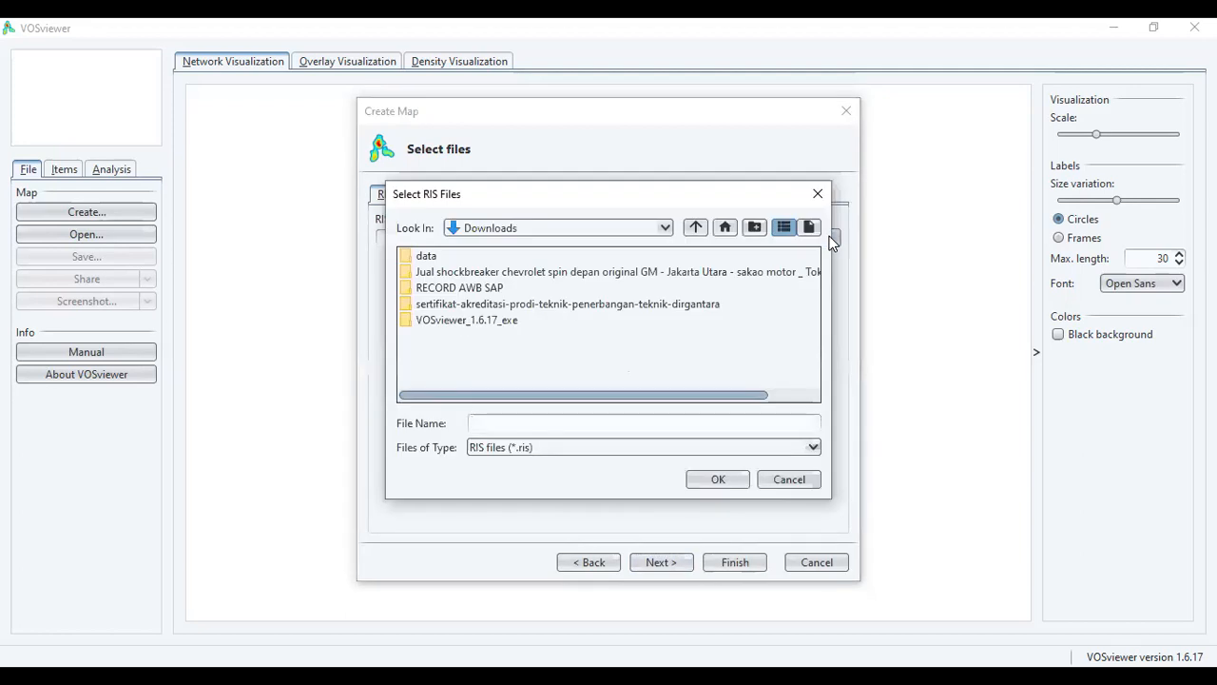
{"action": "left_click", "coordinate": [694, 228]}
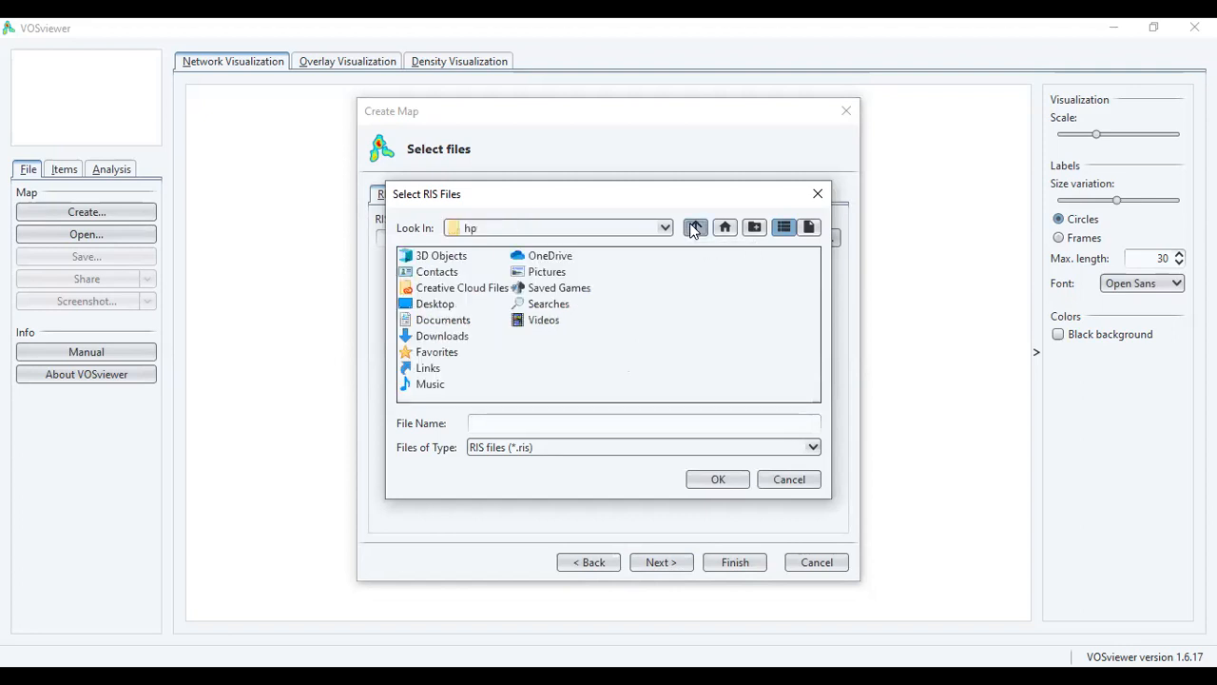
{"action": "left_click", "coordinate": [452, 320]}
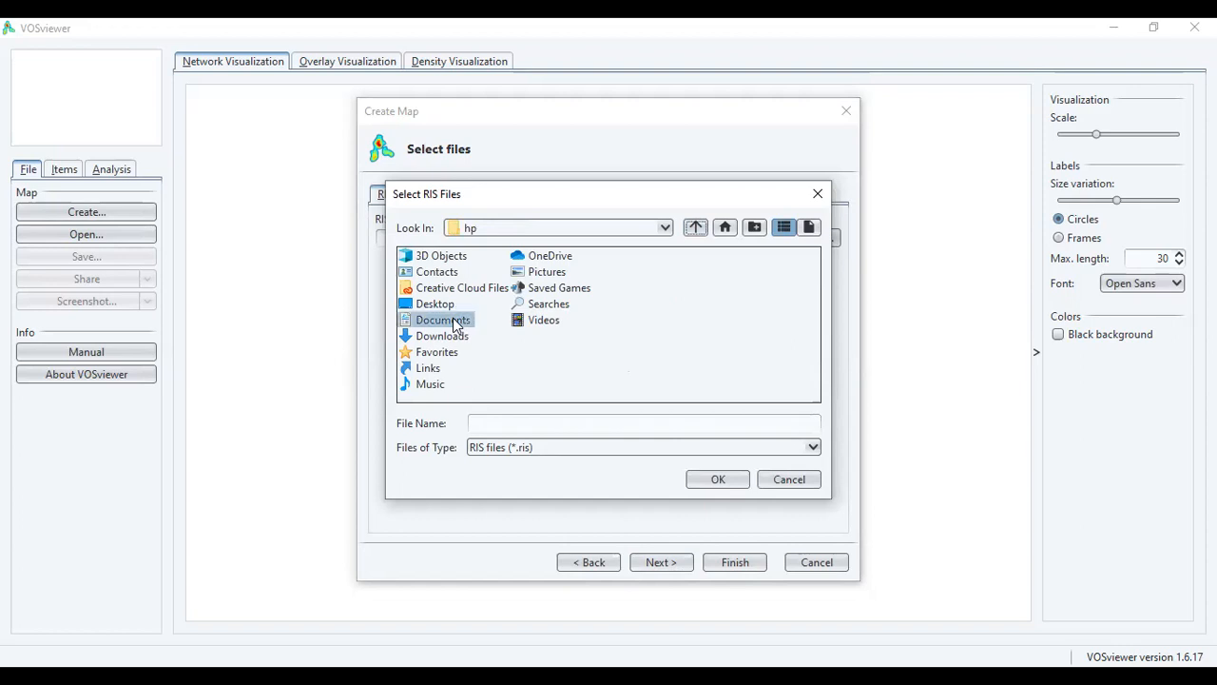
{"action": "double_click", "coordinate": [453, 321]}
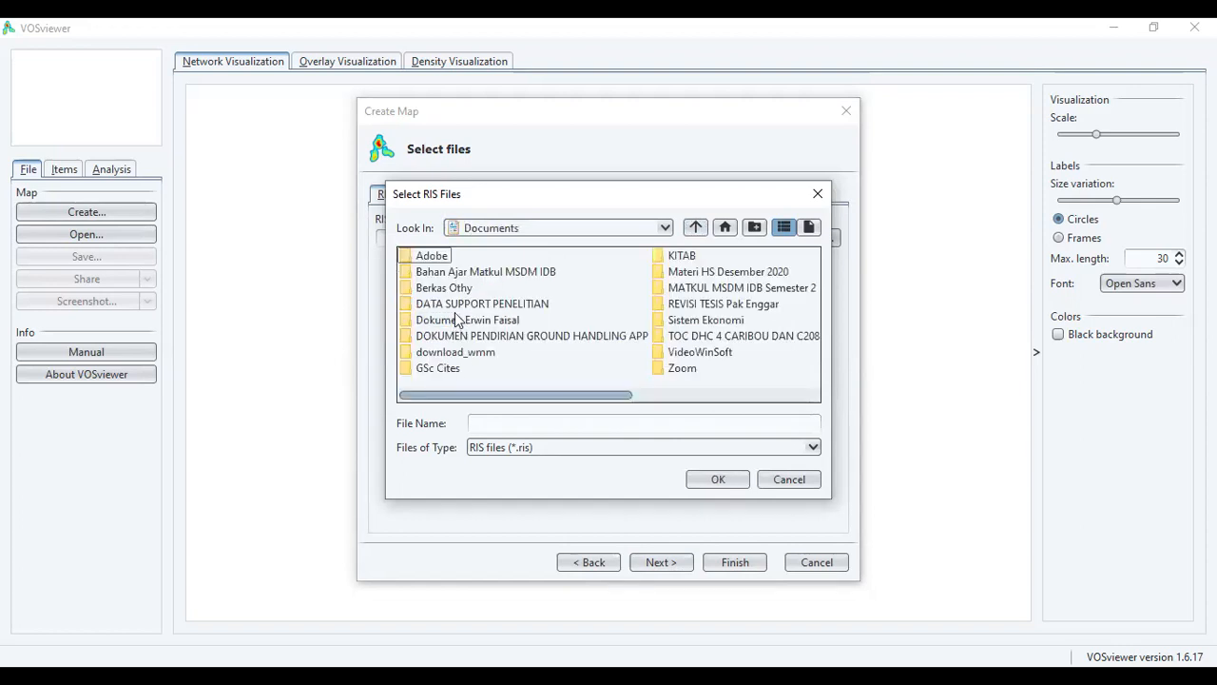
{"action": "left_click", "coordinate": [462, 304]}
{"action": "double_click", "coordinate": [462, 303]}
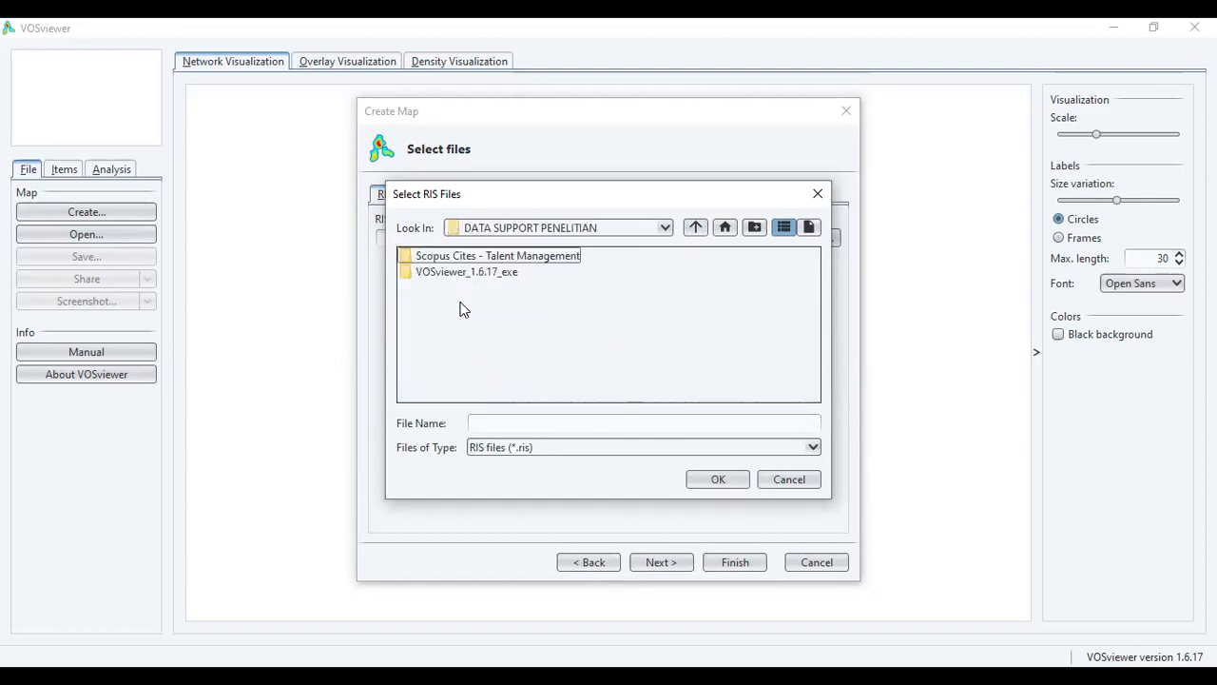
{"action": "left_click", "coordinate": [471, 255]}
{"action": "double_click", "coordinate": [471, 255]}
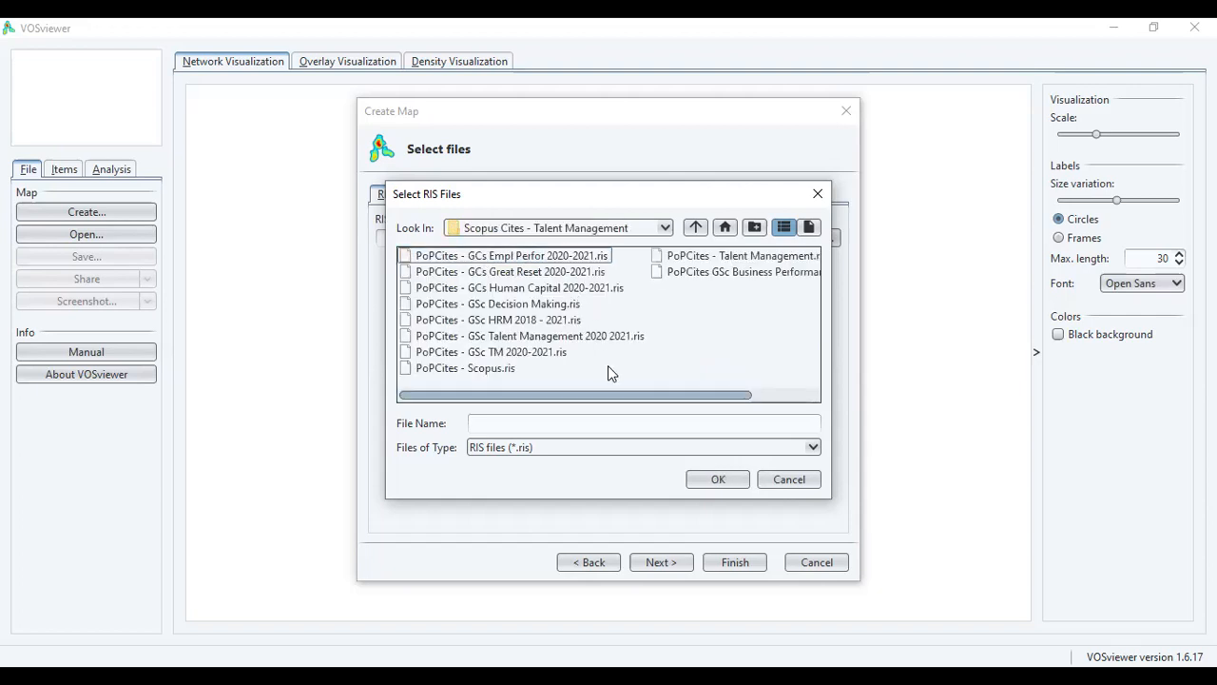
{"action": "left_click", "coordinate": [519, 354]}
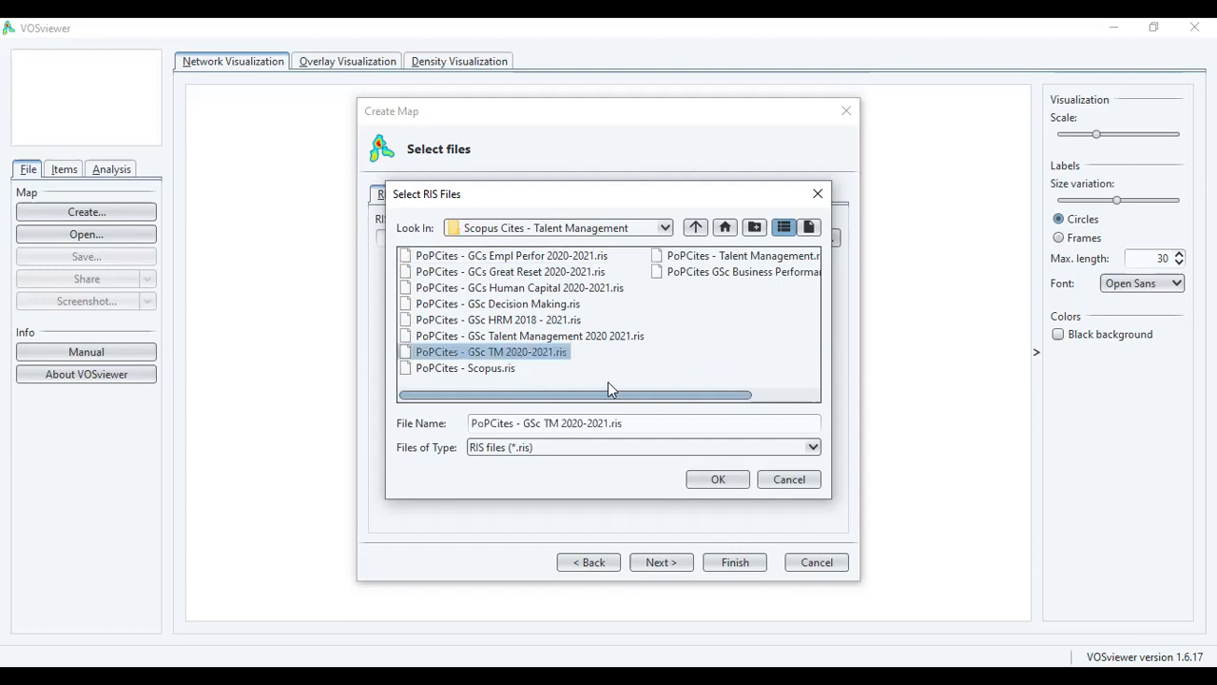
{"action": "left_click", "coordinate": [709, 481]}
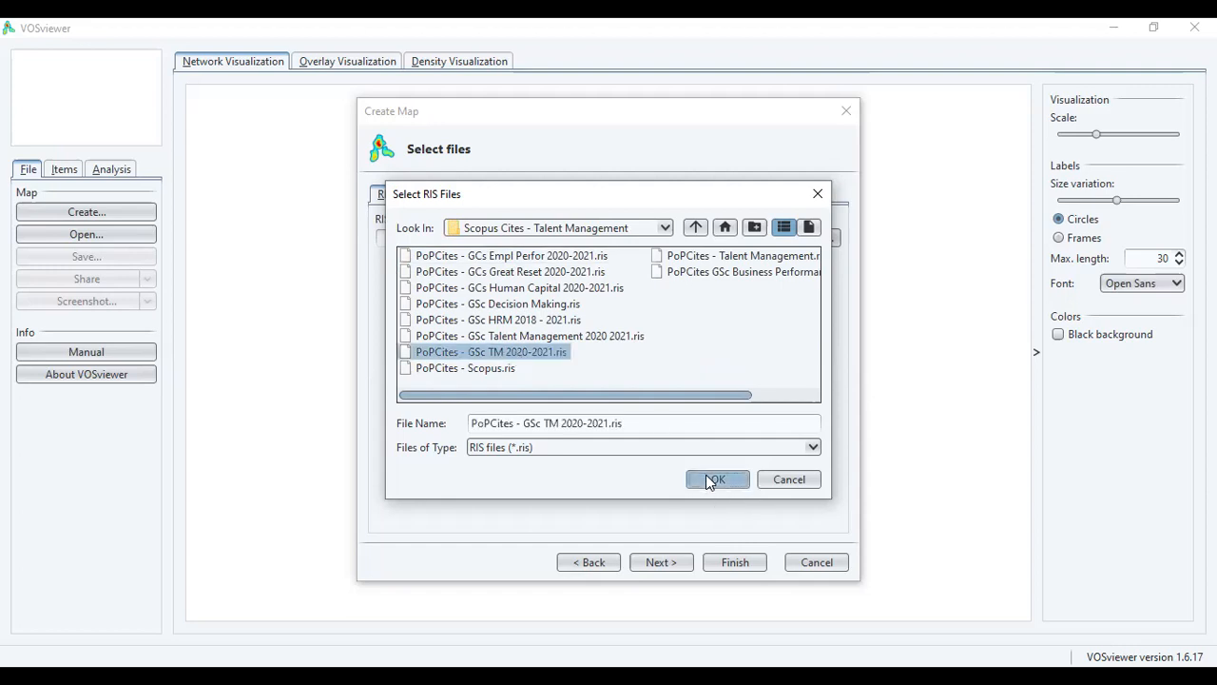
{"action": "left_click", "coordinate": [671, 560]}
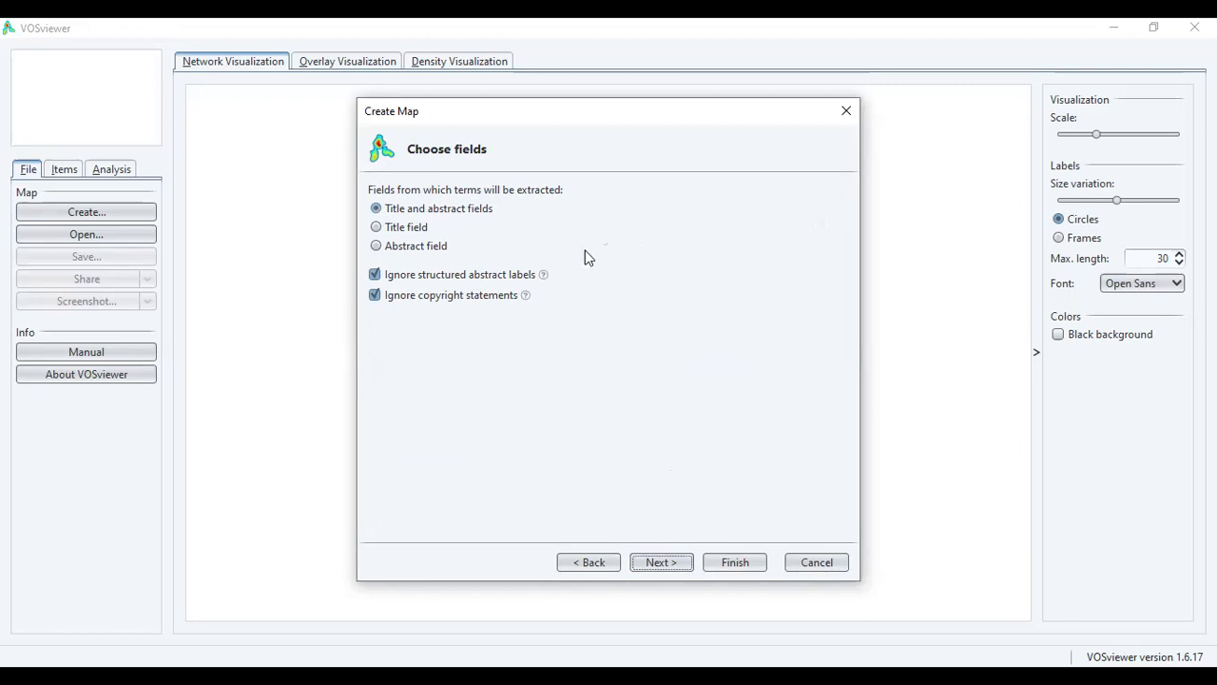
Keep title and abstract fields with binary counting, and set the minimum number of occurrences of a term to 5
{"action": "left_click", "coordinate": [661, 563]}
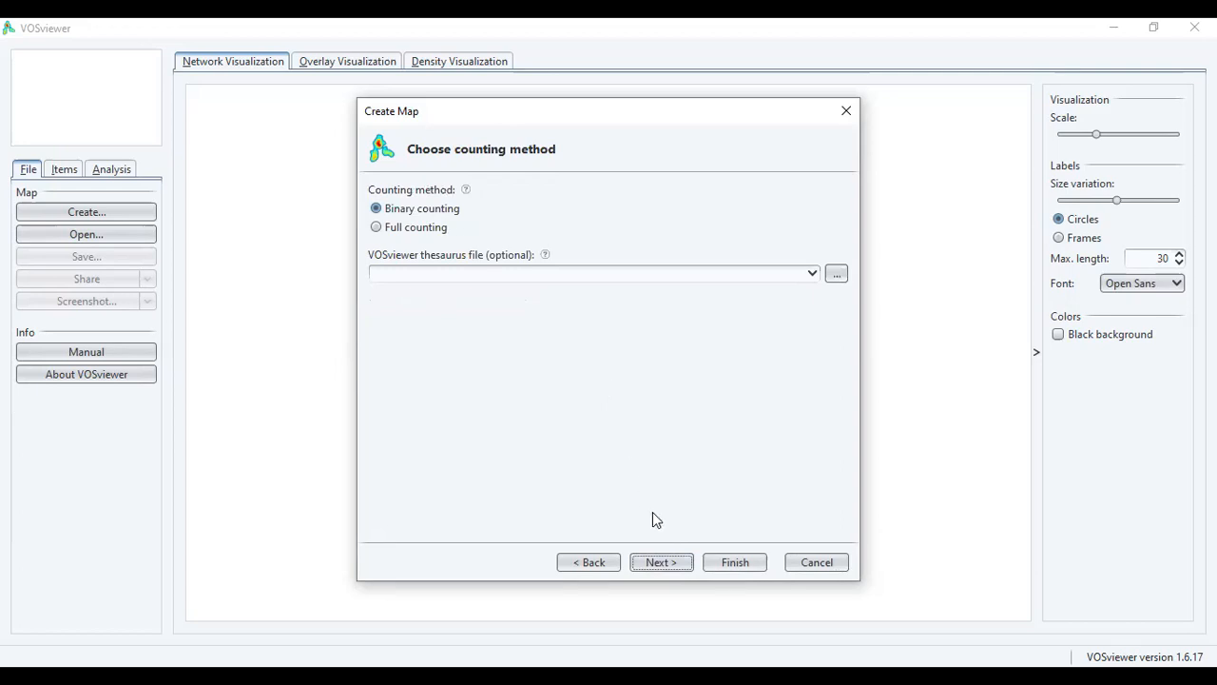
{"action": "left_click", "coordinate": [663, 563]}
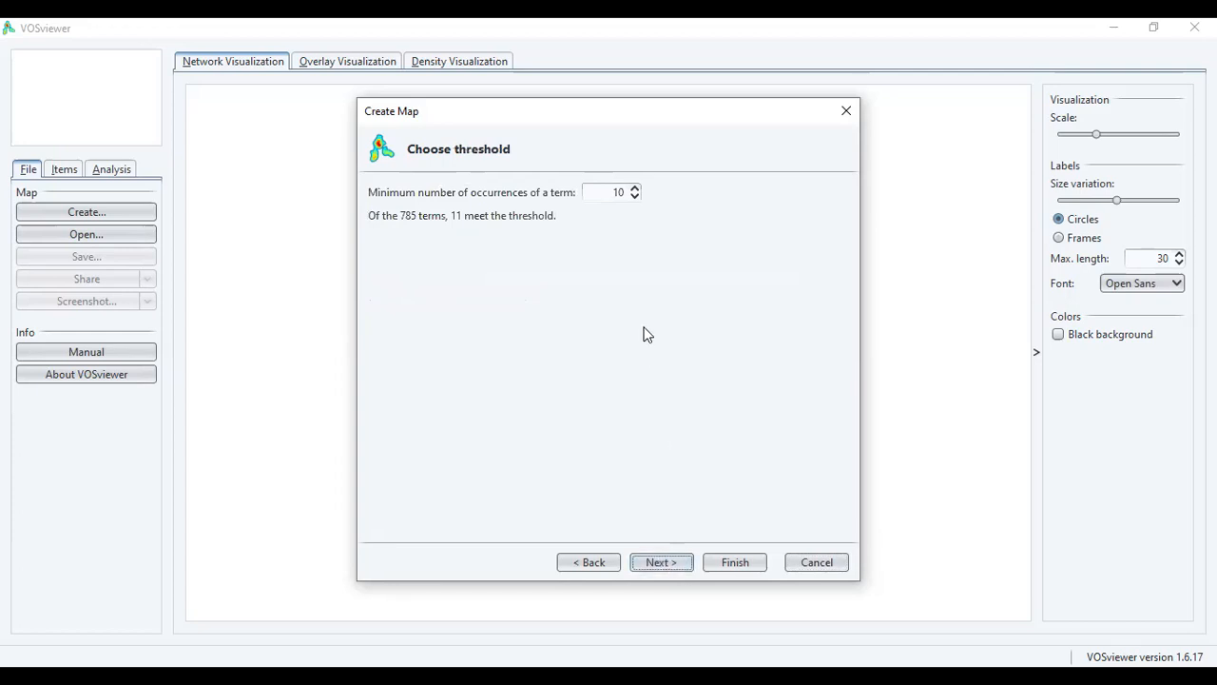
{"action": "left_click", "coordinate": [634, 198]}
{"action": "left_click", "coordinate": [635, 198]}
{"action": "left_click", "coordinate": [634, 197]}
{"action": "left_click", "coordinate": [634, 198]}
{"action": "left_click", "coordinate": [635, 198]}
{"action": "left_click", "coordinate": [656, 563]}
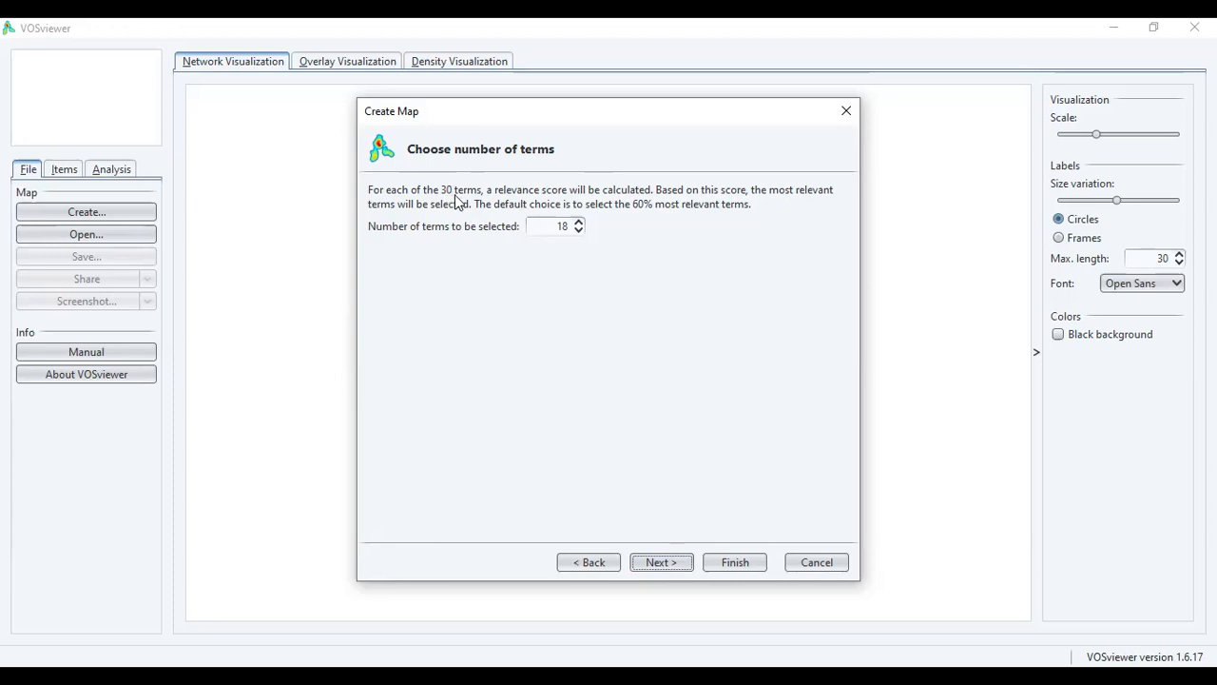
Set the number of terms to be selected to 30 and proceed to verifying them
{"action": "double_click", "coordinate": [562, 229]}
{"action": "type", "text": "10"}
{"action": "left_click", "coordinate": [668, 559]}
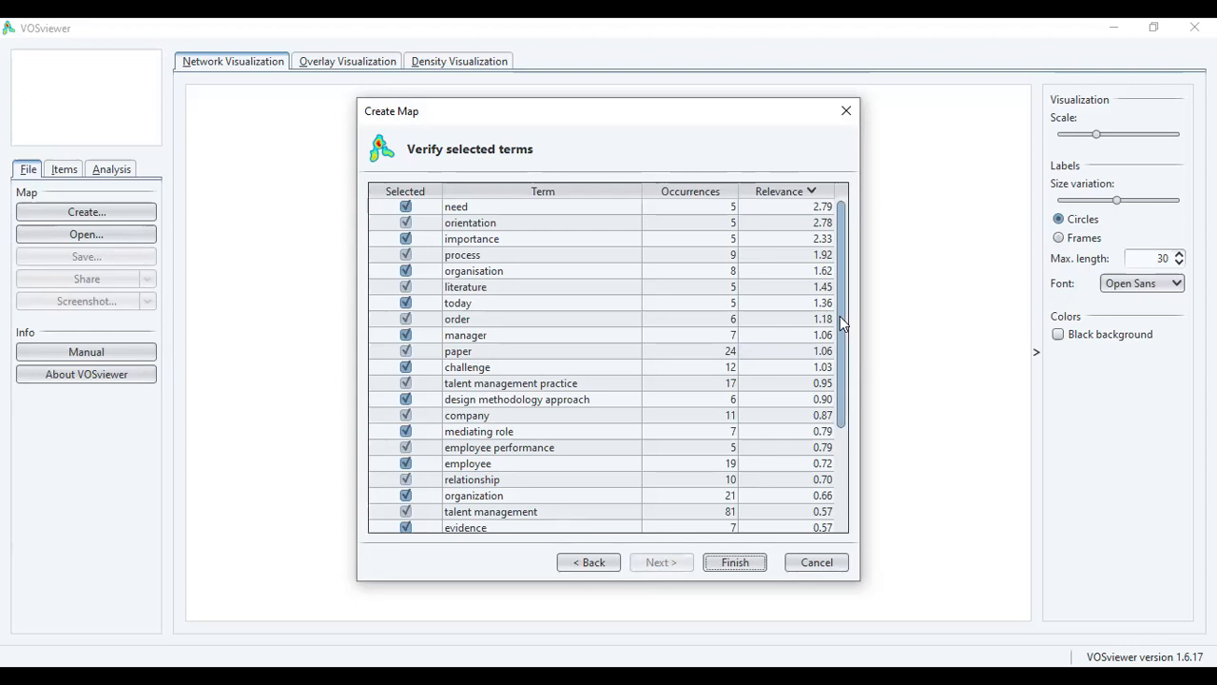
Exclude the terms need, process, today, order, paper, company and mediating role from the selected terms
{"action": "mouse_move", "coordinate": [839, 316]}
{"action": "left_mouse_down"}
{"action": "mouse_move", "coordinate": [850, 430]}
{"action": "mouse_move", "coordinate": [846, 303]}
{"action": "left_mouse_up"}
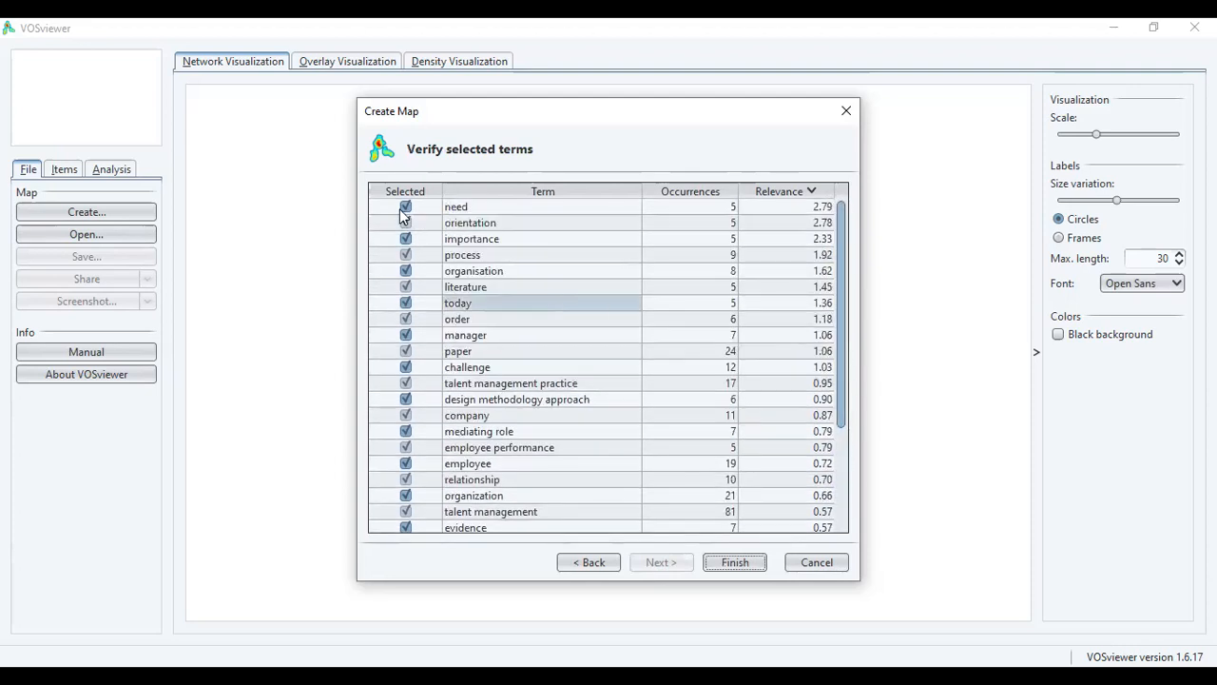
{"action": "left_click", "coordinate": [407, 207]}
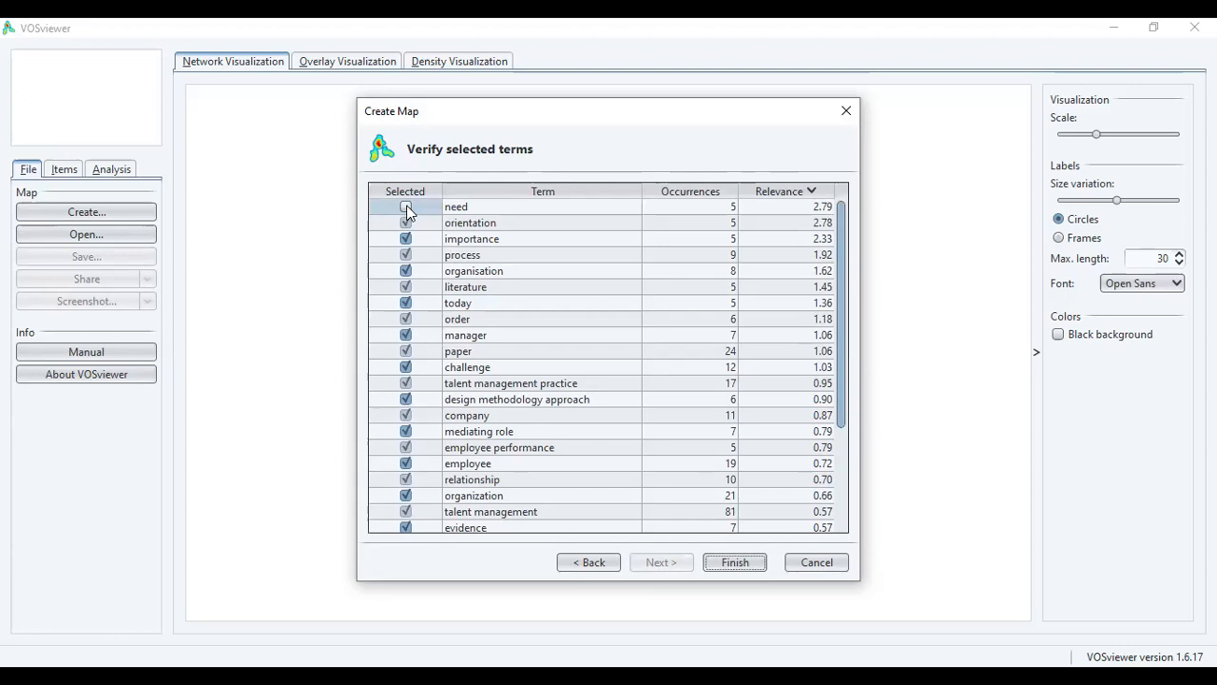
{"action": "left_click", "coordinate": [407, 255]}
{"action": "left_click", "coordinate": [406, 319]}
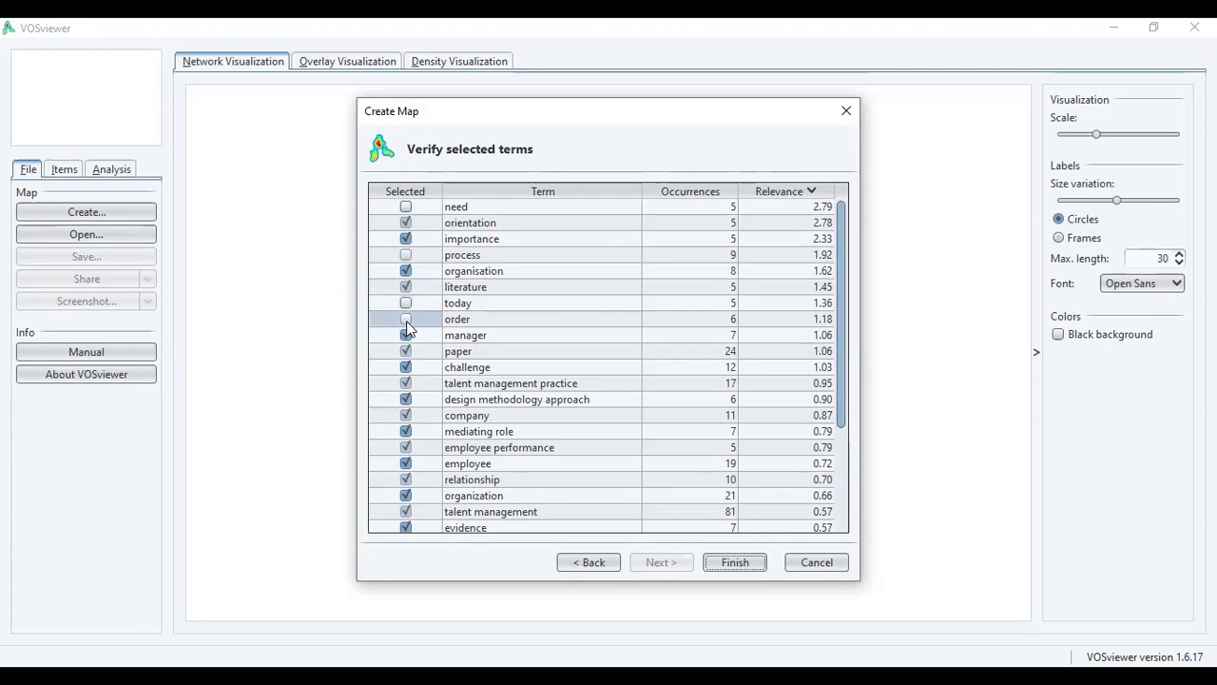
{"action": "left_click", "coordinate": [408, 350]}
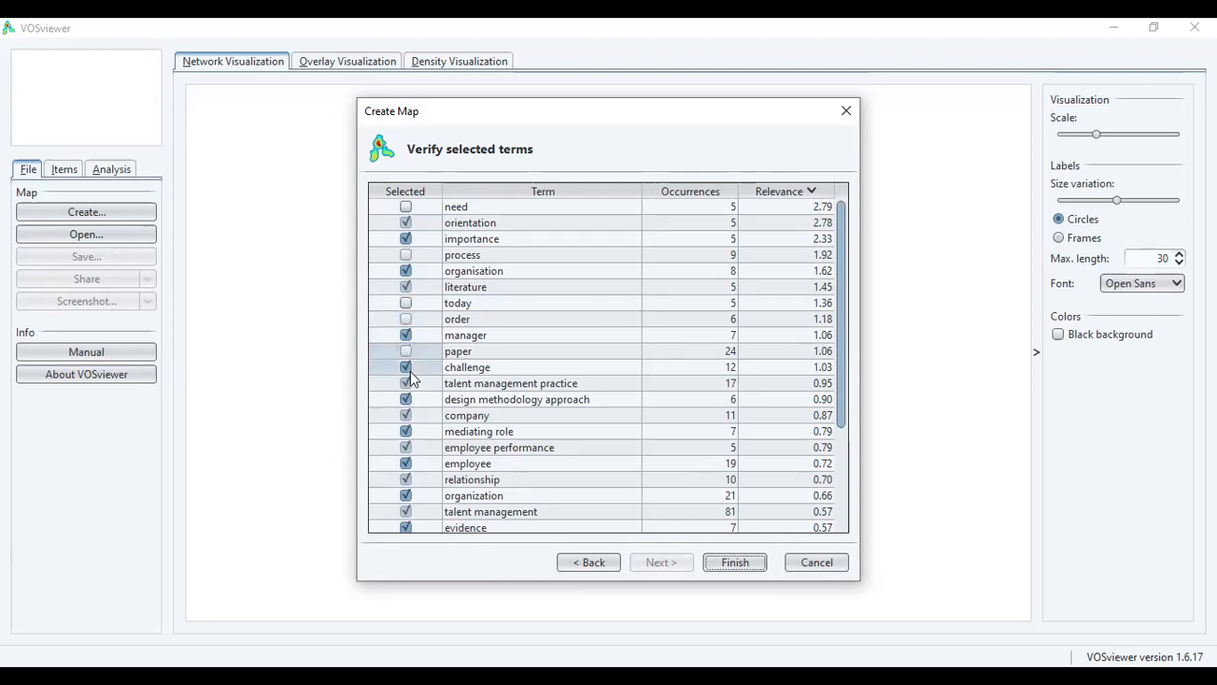
{"action": "left_click", "coordinate": [406, 432]}
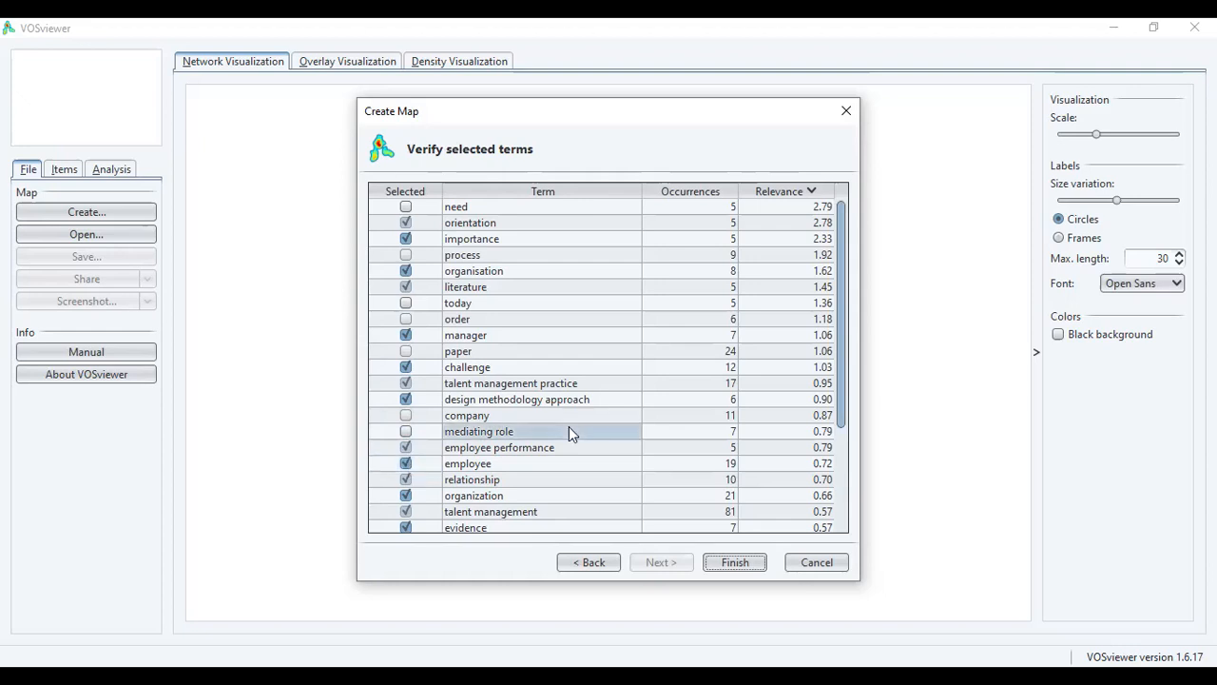
Exclude the terms evidence, research, impact, effect, study and role, and generate the map
{"action": "left_click_drag", "start_coordinate": [840, 318], "coordinate": [842, 488]}
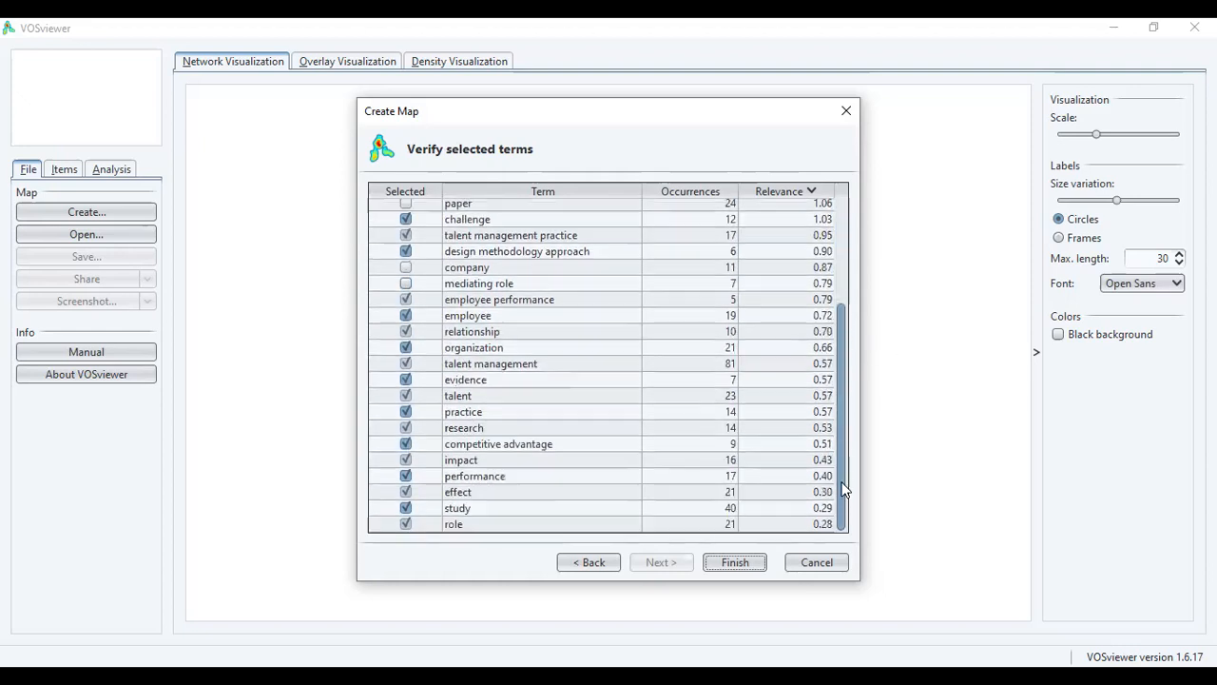
{"action": "left_click", "coordinate": [406, 380]}
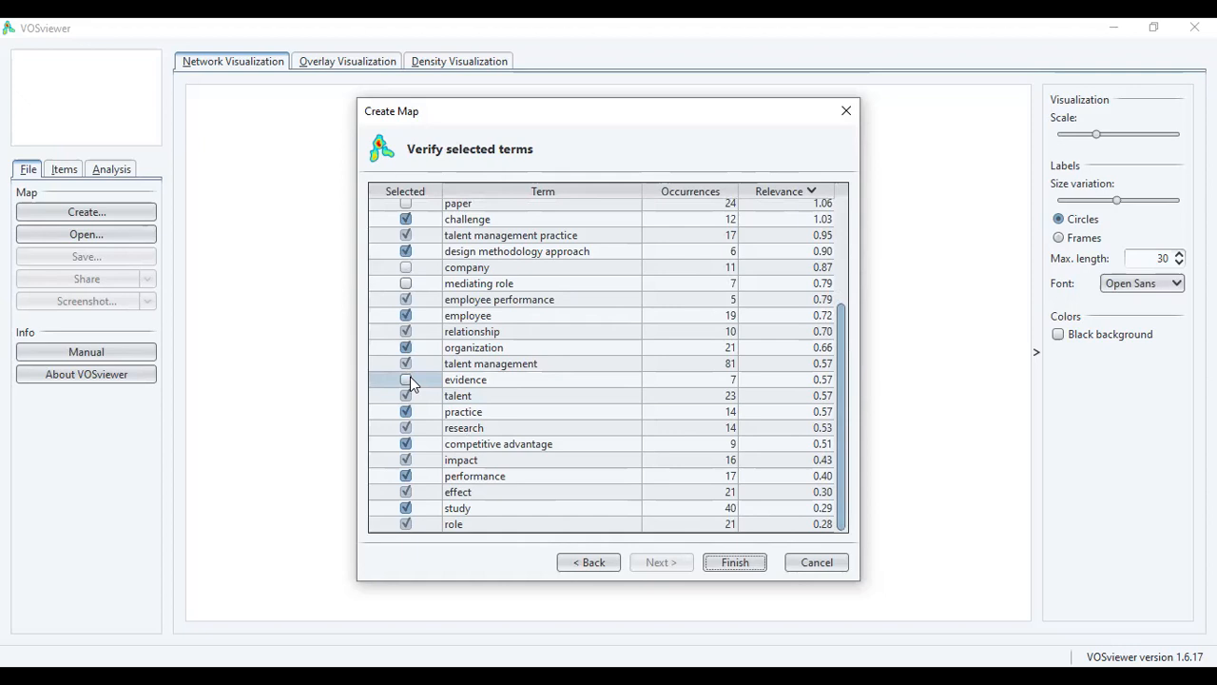
{"action": "left_click", "coordinate": [408, 459]}
{"action": "left_click", "coordinate": [406, 492]}
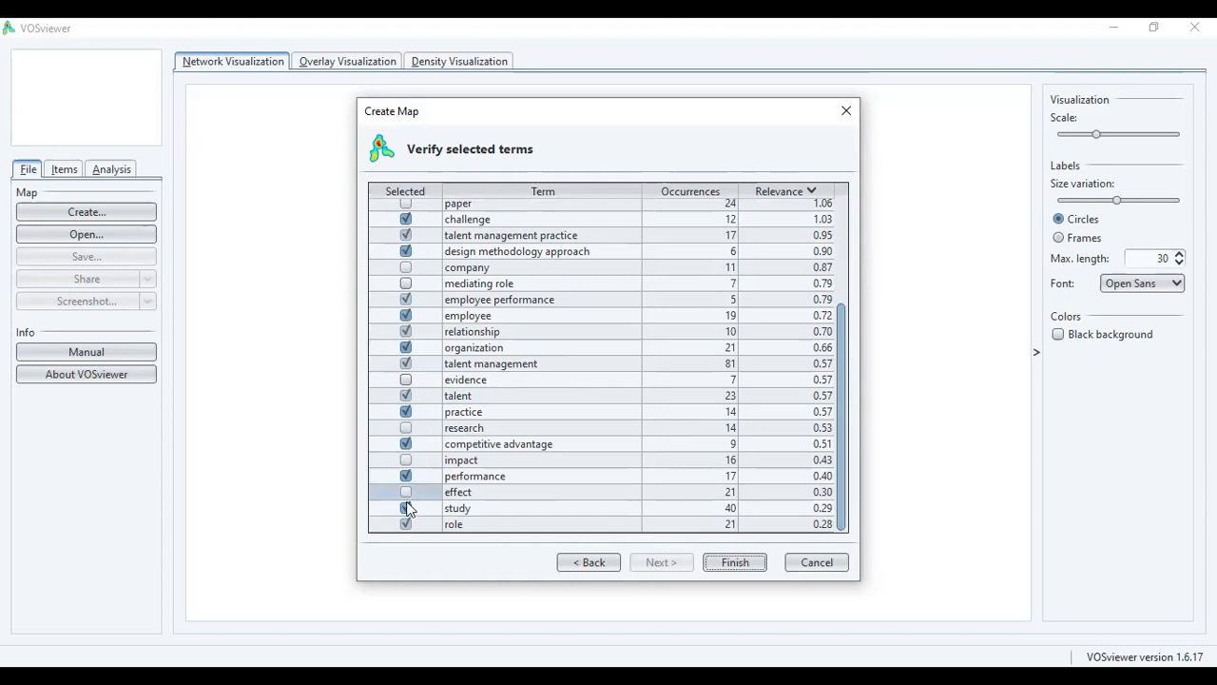
{"action": "left_click", "coordinate": [406, 508]}
{"action": "left_click", "coordinate": [406, 524]}
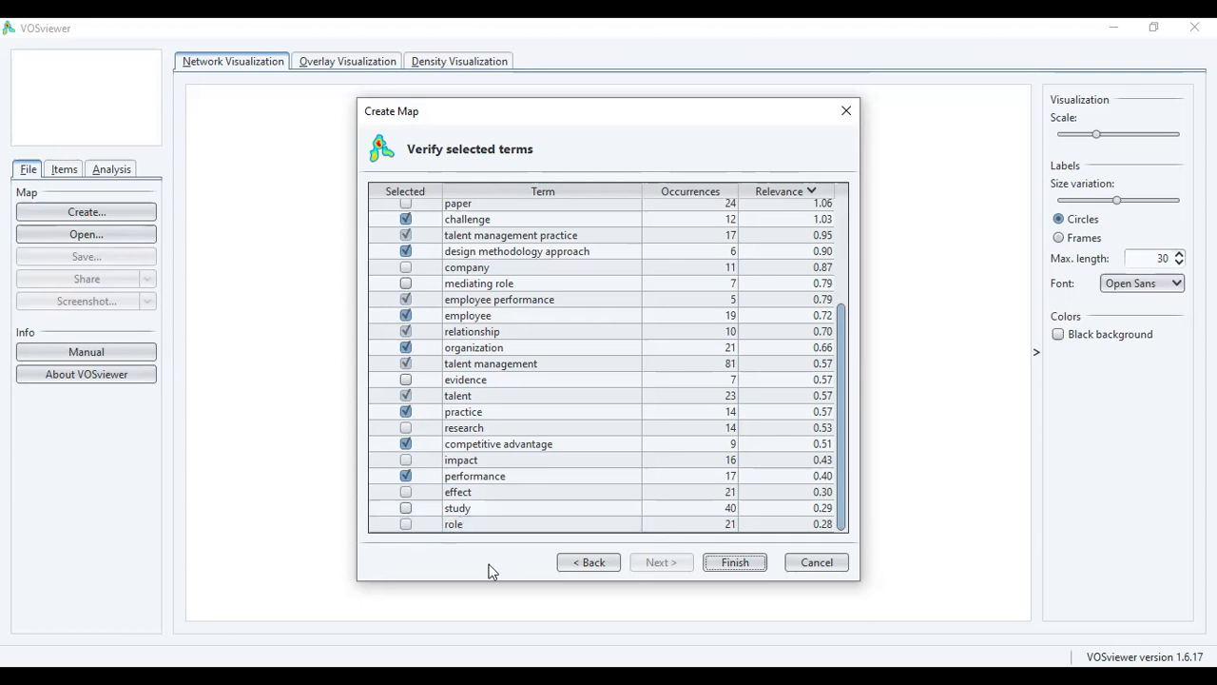
{"action": "left_click", "coordinate": [733, 562]}
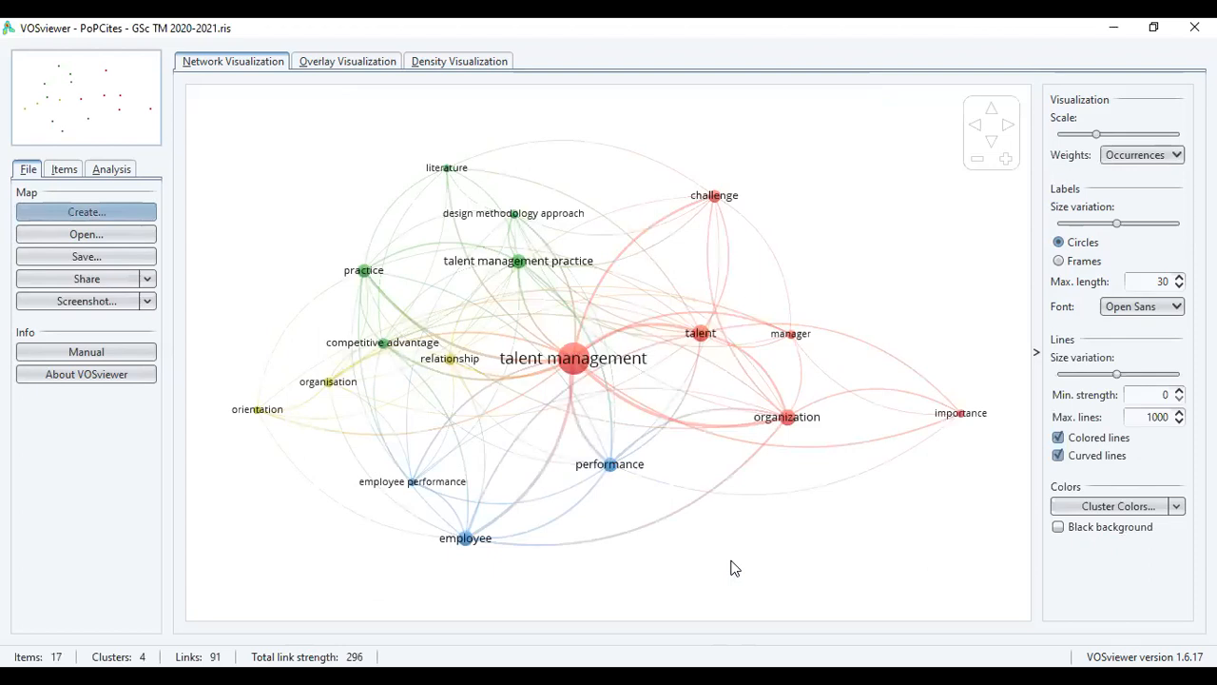
Examine the links of performance and talent management in the network visualization, and the terms' publication years in the overlay visualization
{"action": "left_click", "coordinate": [610, 464]}
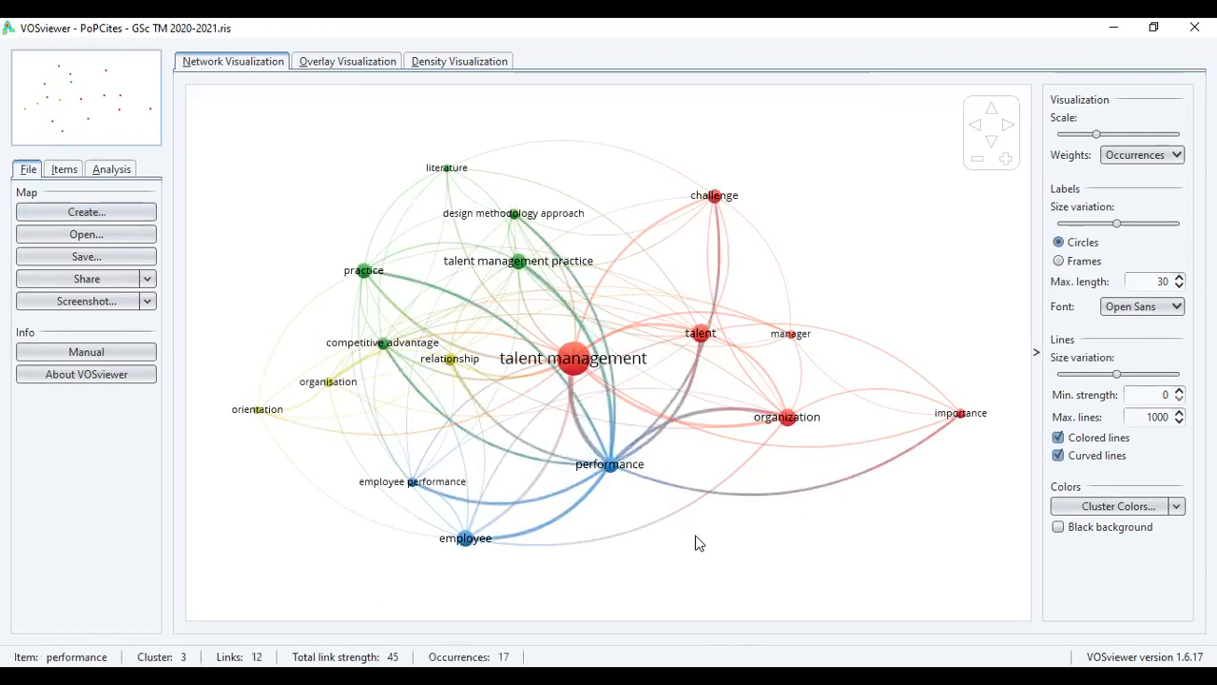
{"action": "left_click", "coordinate": [704, 550]}
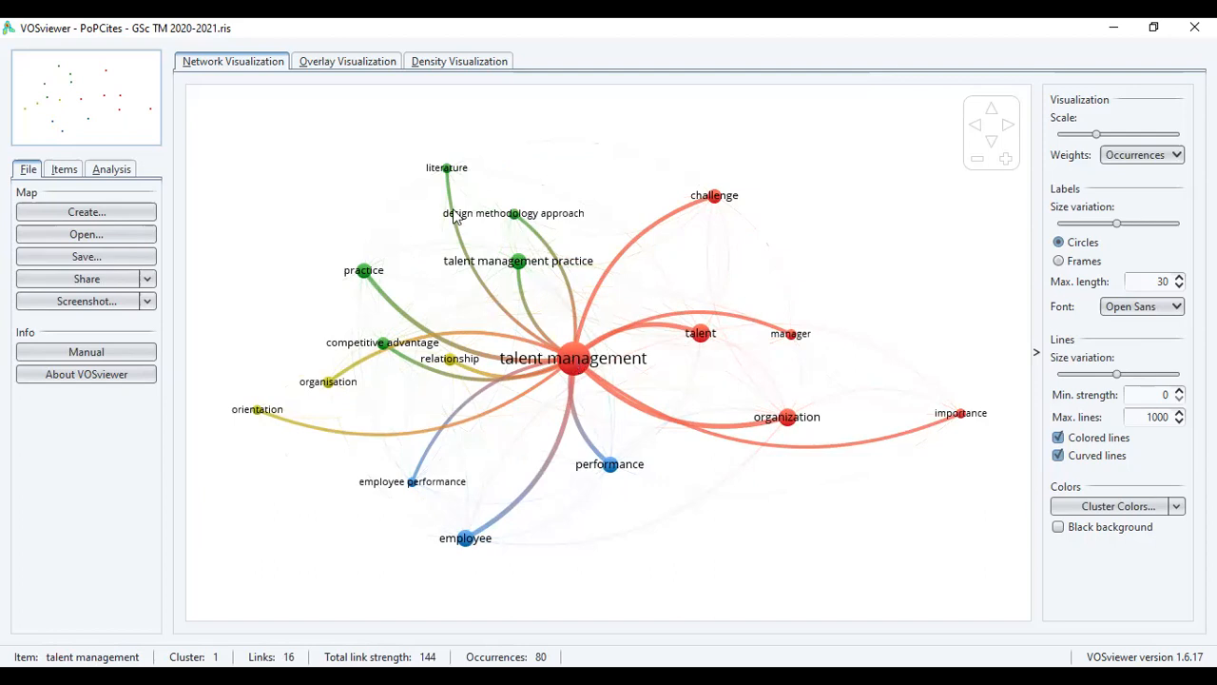
{"action": "left_click", "coordinate": [359, 63]}
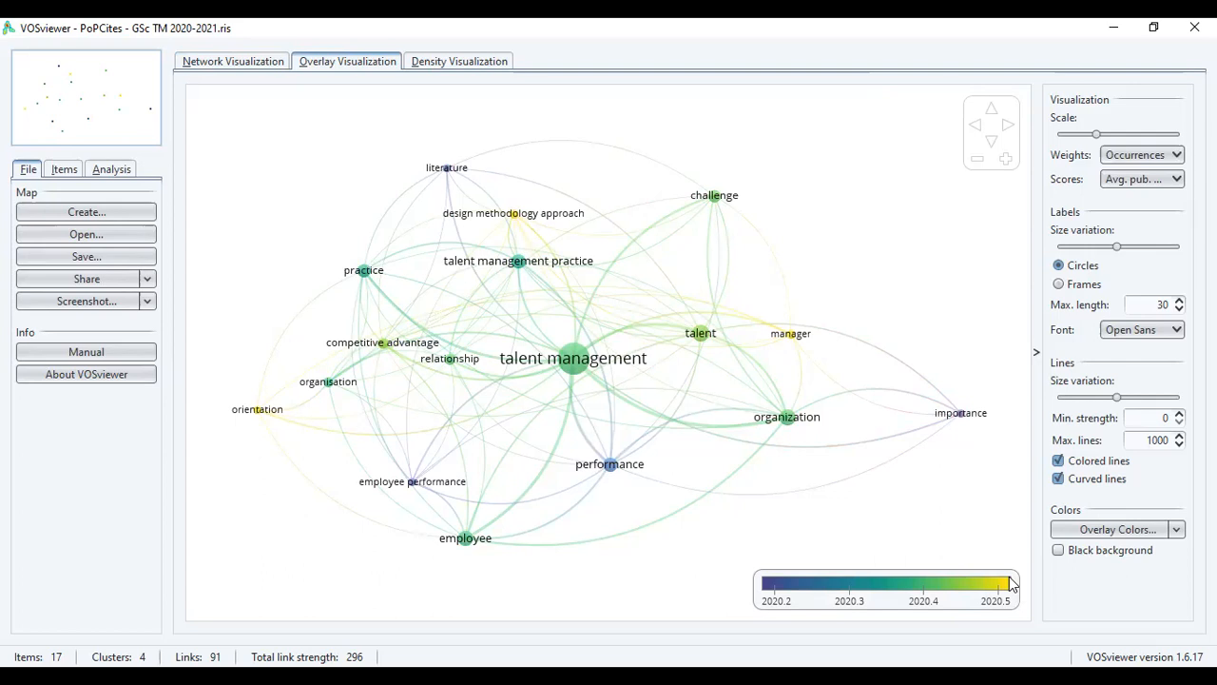
{"action": "mouse_move", "coordinate": [615, 468]}
{"action": "mouse_move", "coordinate": [261, 416]}
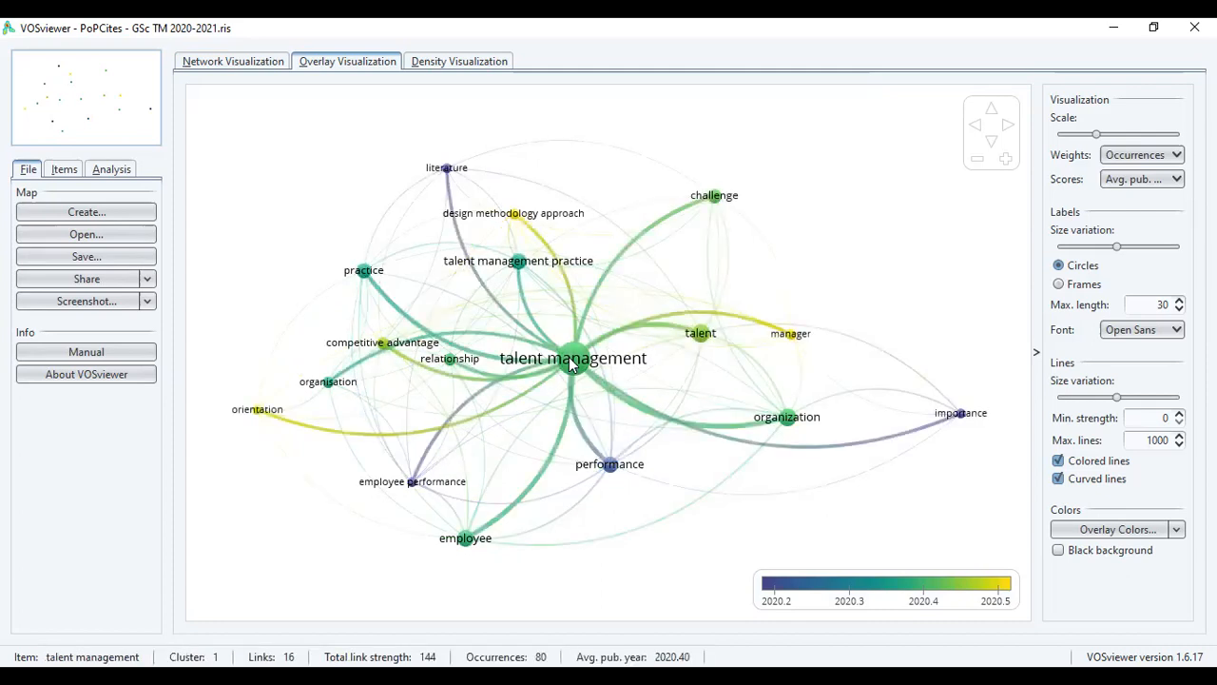
Examine the density visualization around employee performance, talent management and competitive advantage
{"action": "left_click", "coordinate": [471, 60]}
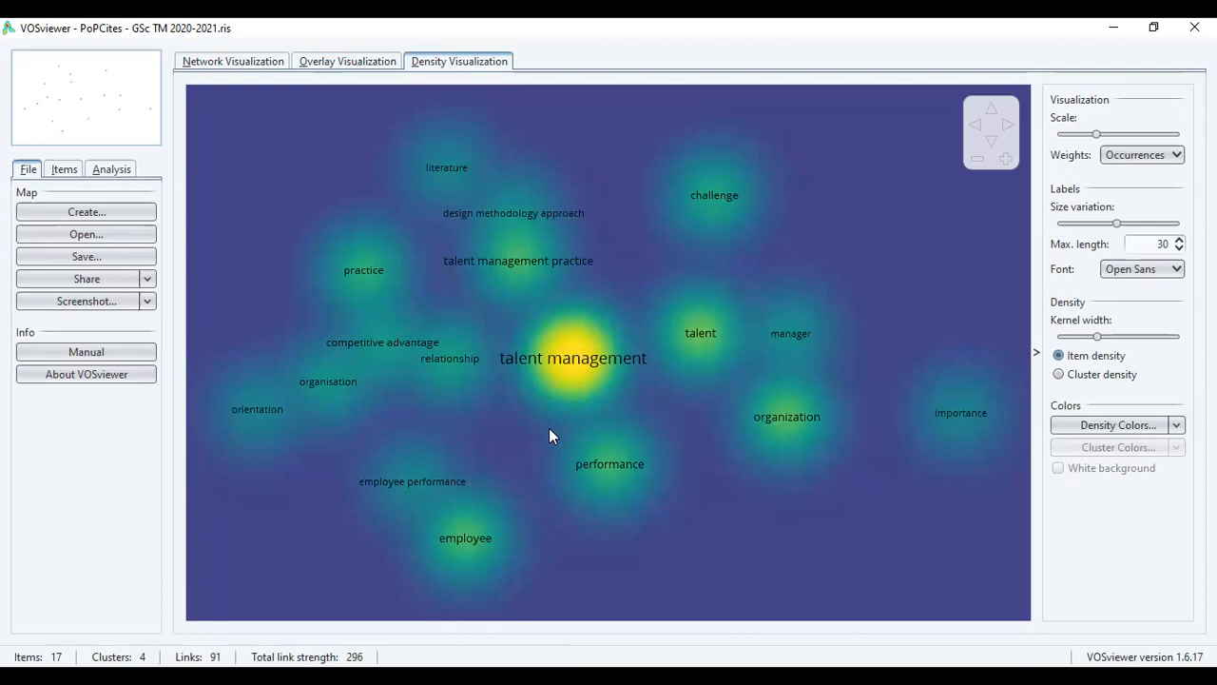
{"action": "mouse_move", "coordinate": [408, 487]}
{"action": "mouse_move", "coordinate": [592, 369]}
{"action": "mouse_move", "coordinate": [383, 345]}
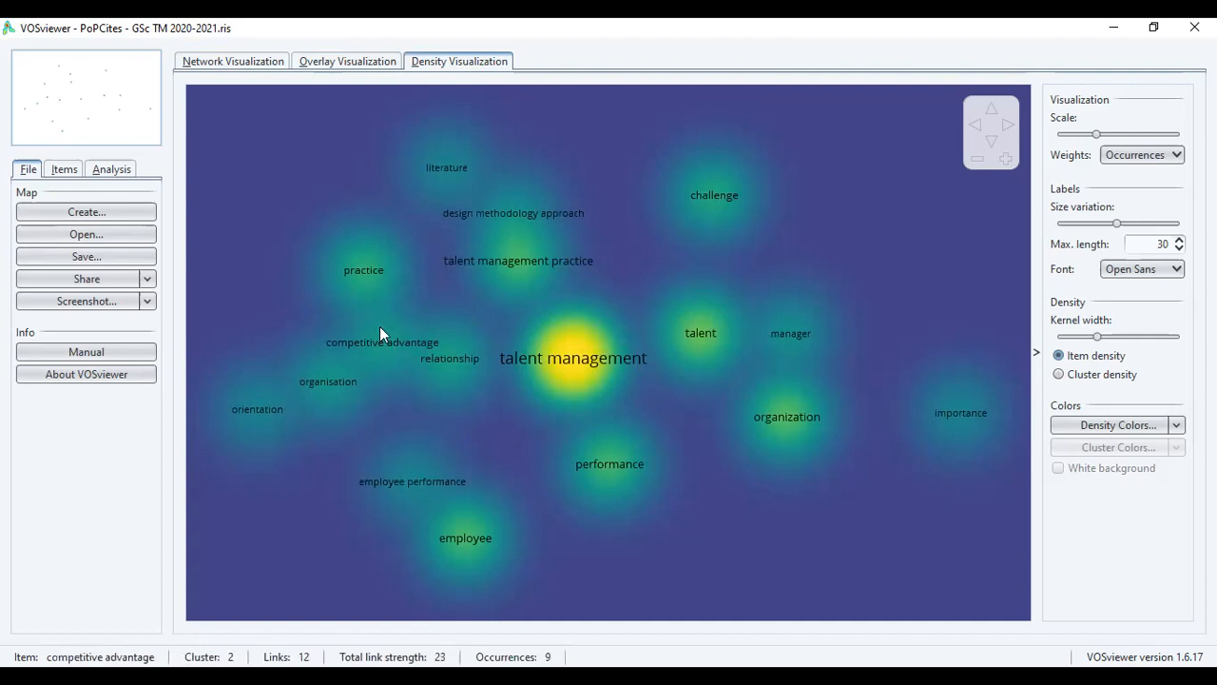
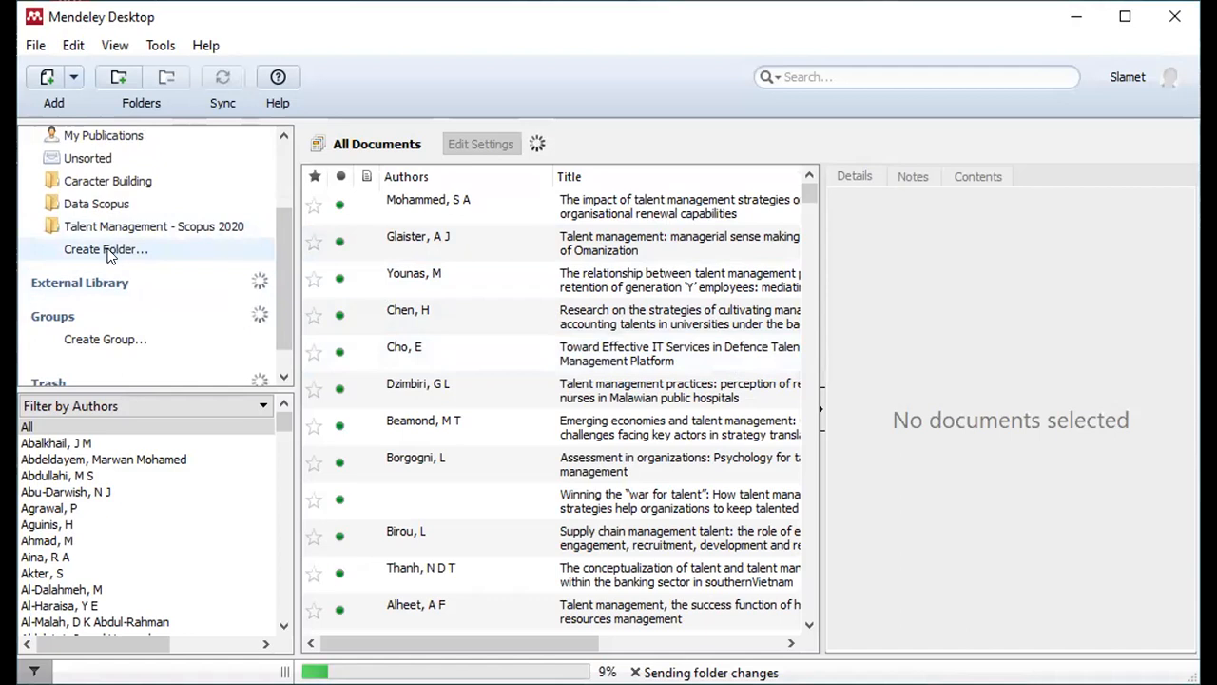
Switch to Mendeley Desktop and create a new library folder named GSc TM
{"action": "left_click", "coordinate": [109, 249]}
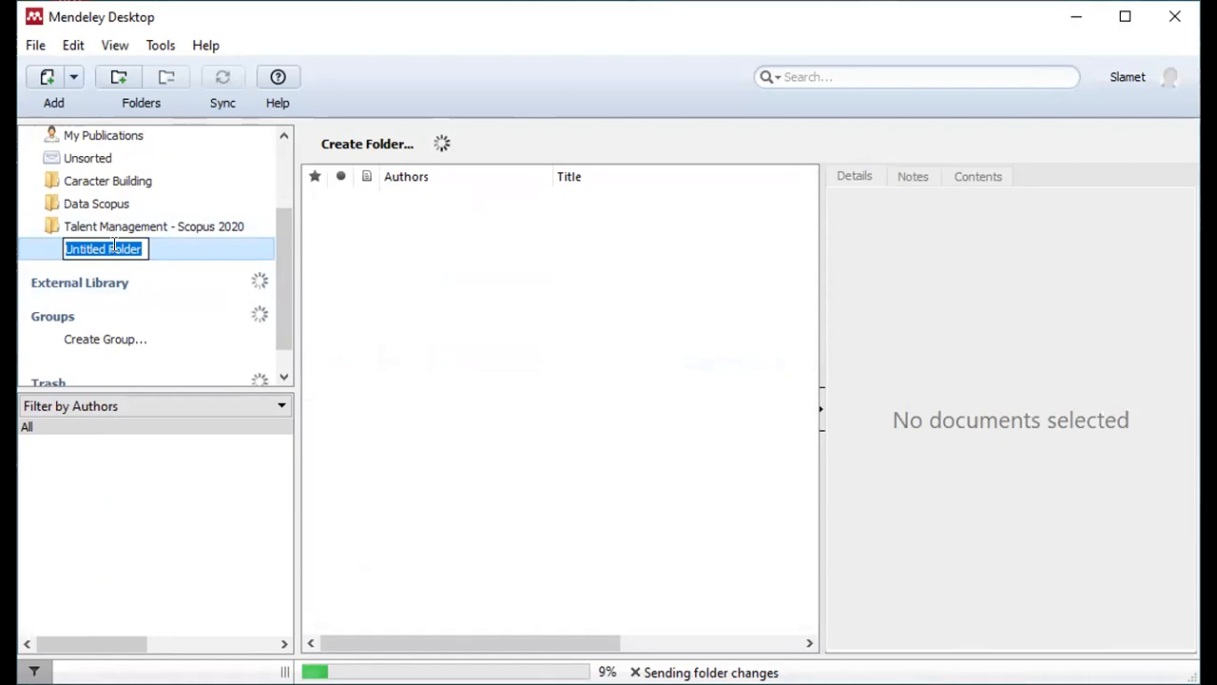
{"action": "type", "text": "G"}
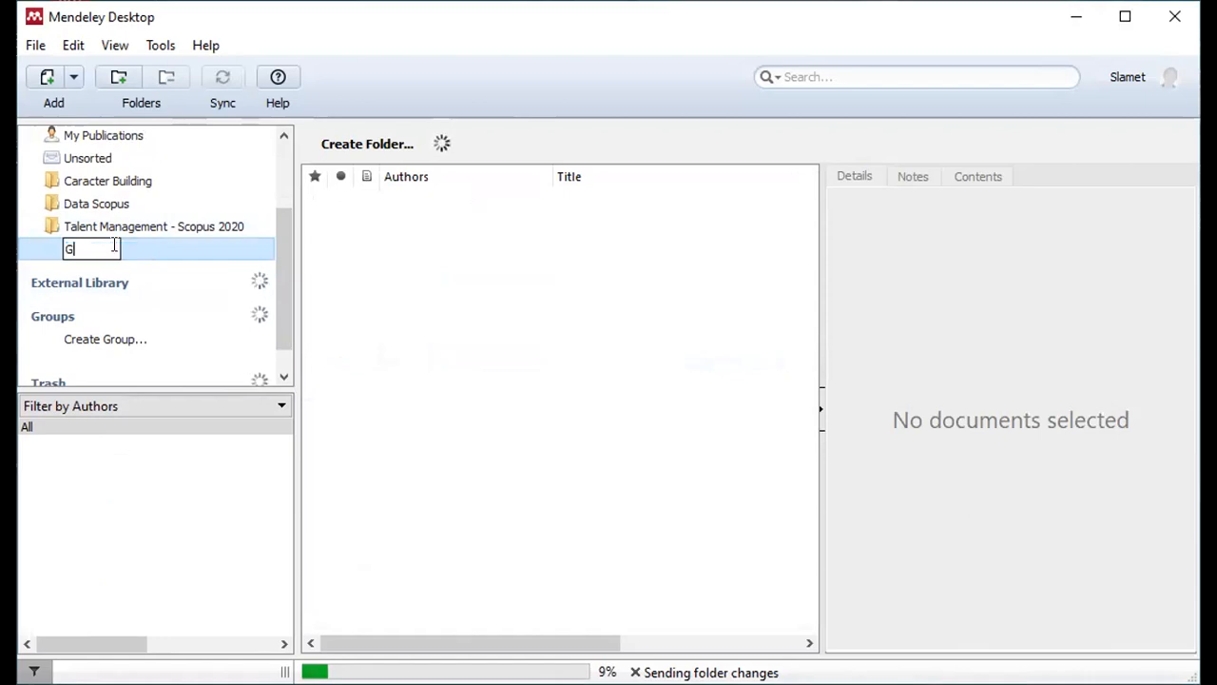
{"action": "type", "text": "Sc T,"}
{"action": "key", "text": "BackSpace"}
{"action": "type", "text": "M"}
{"action": "key", "text": "Return"}
{"action": "left_click", "coordinate": [88, 226]}
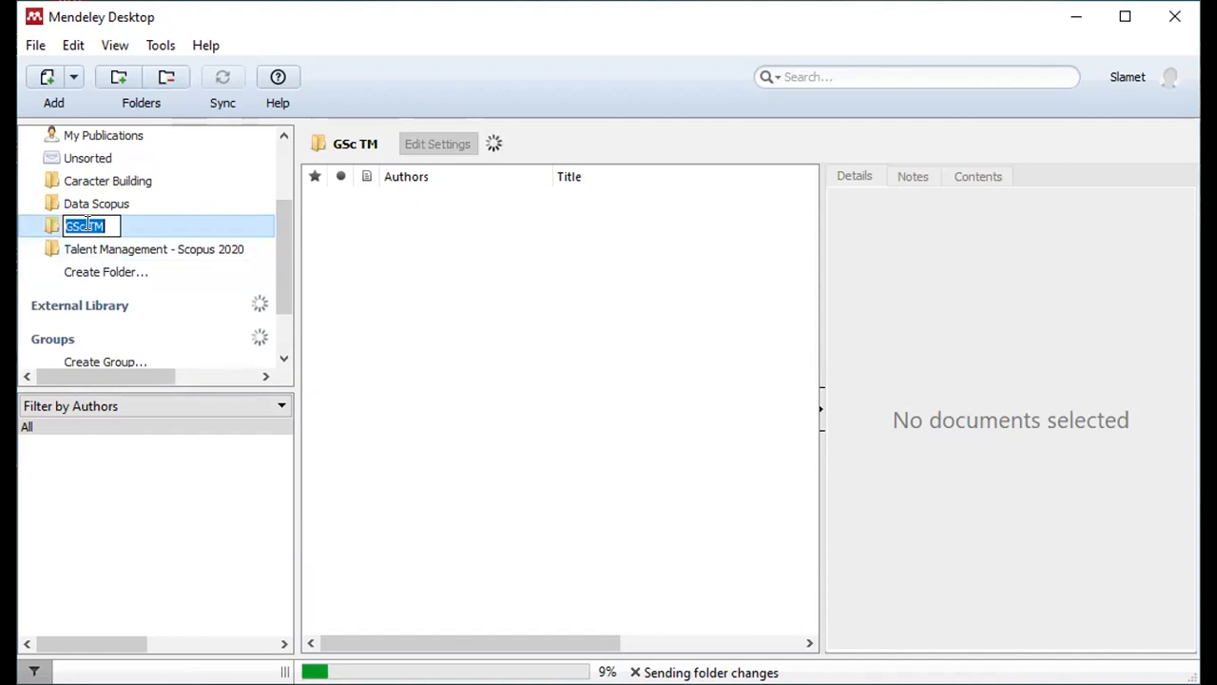
{"action": "left_click", "coordinate": [388, 303]}
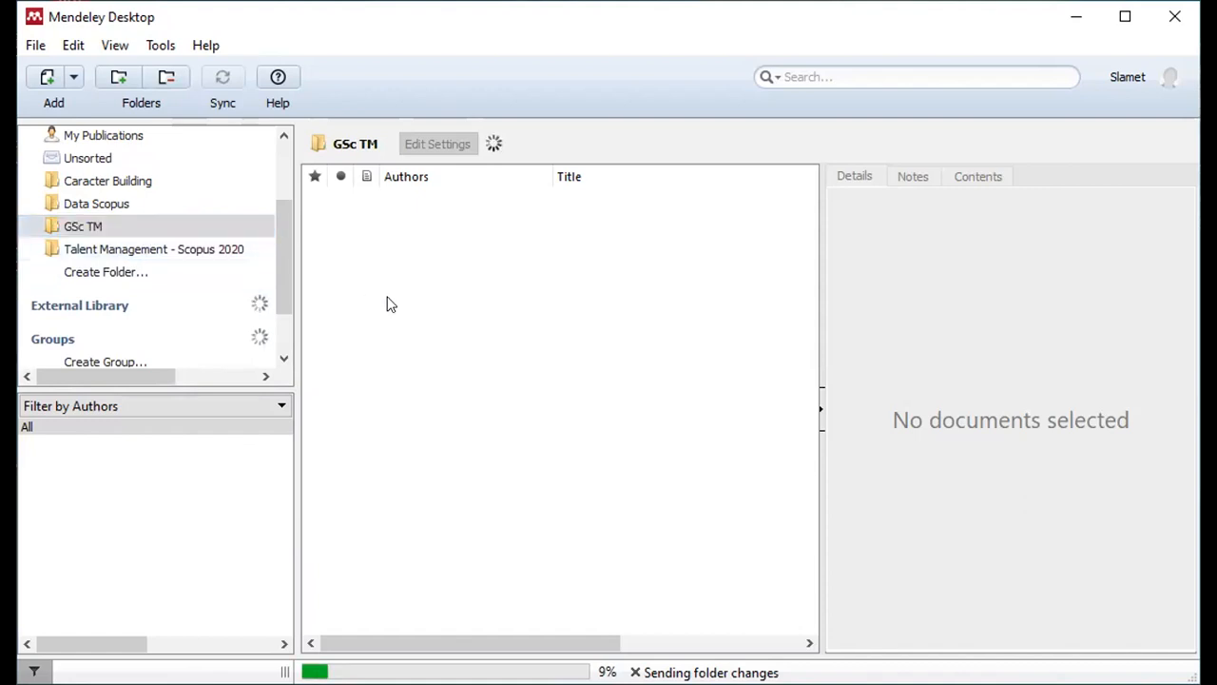
Import PoPCites - GSc TM 2020-2021.ris into the GSc TM folder and look through its document list
{"action": "right_click", "coordinate": [457, 255]}
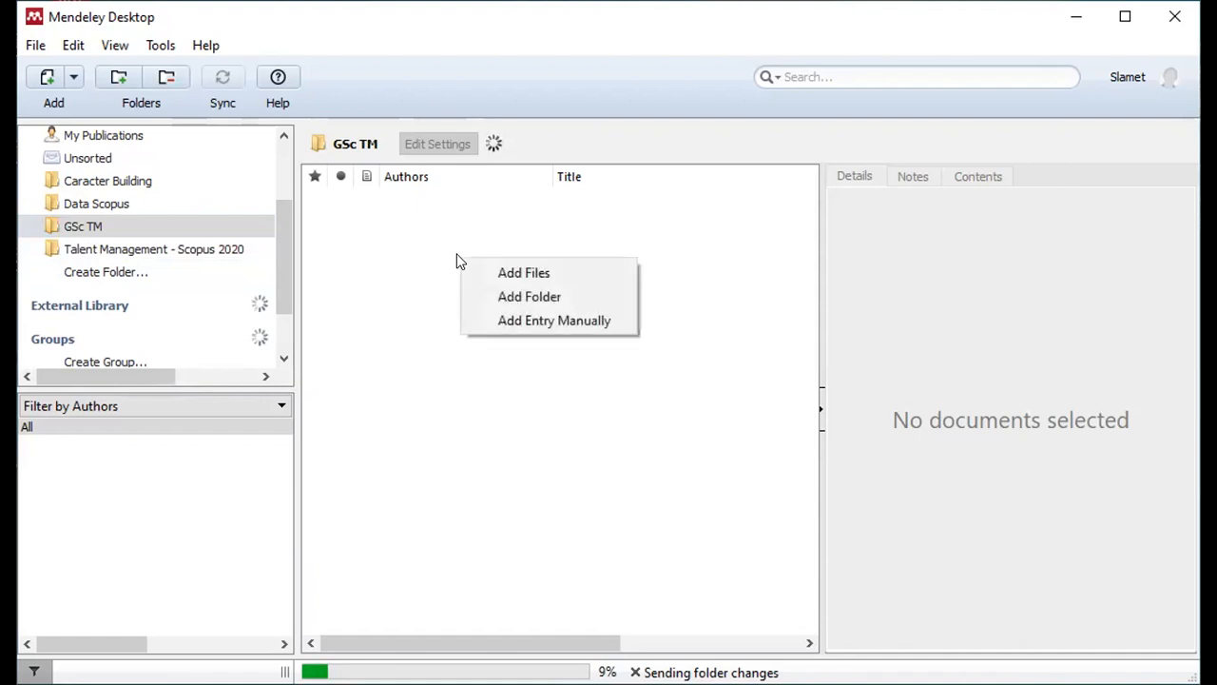
{"action": "left_click", "coordinate": [515, 275]}
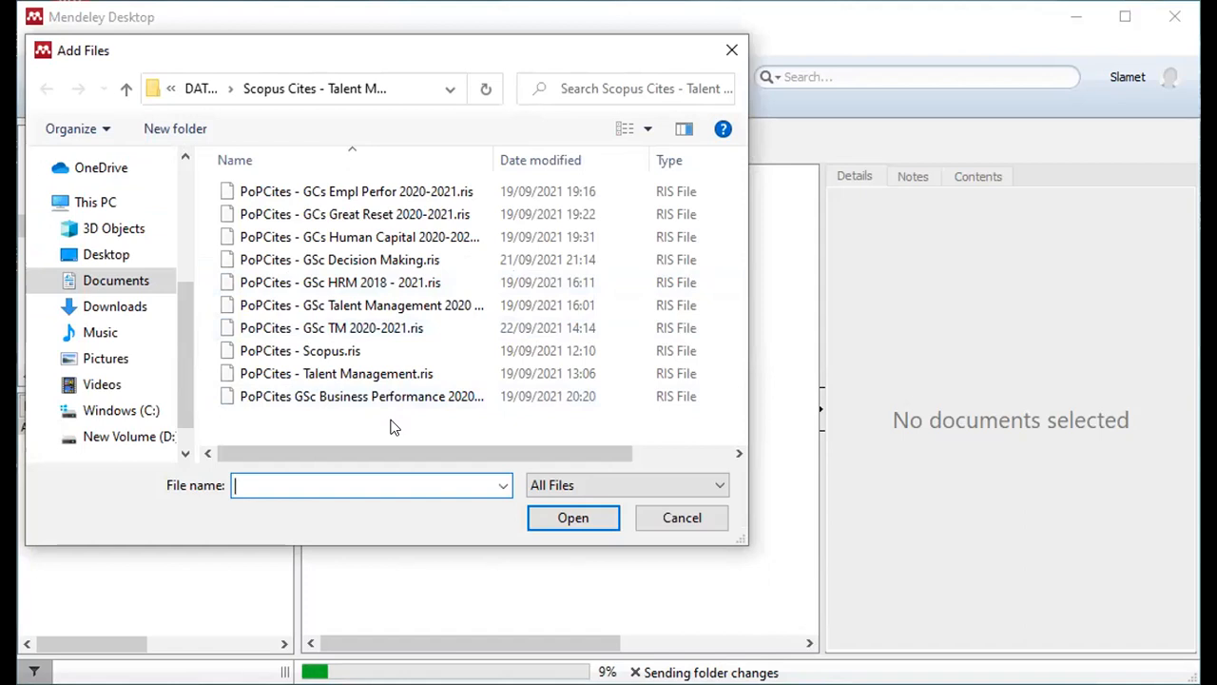
{"action": "left_click", "coordinate": [369, 327]}
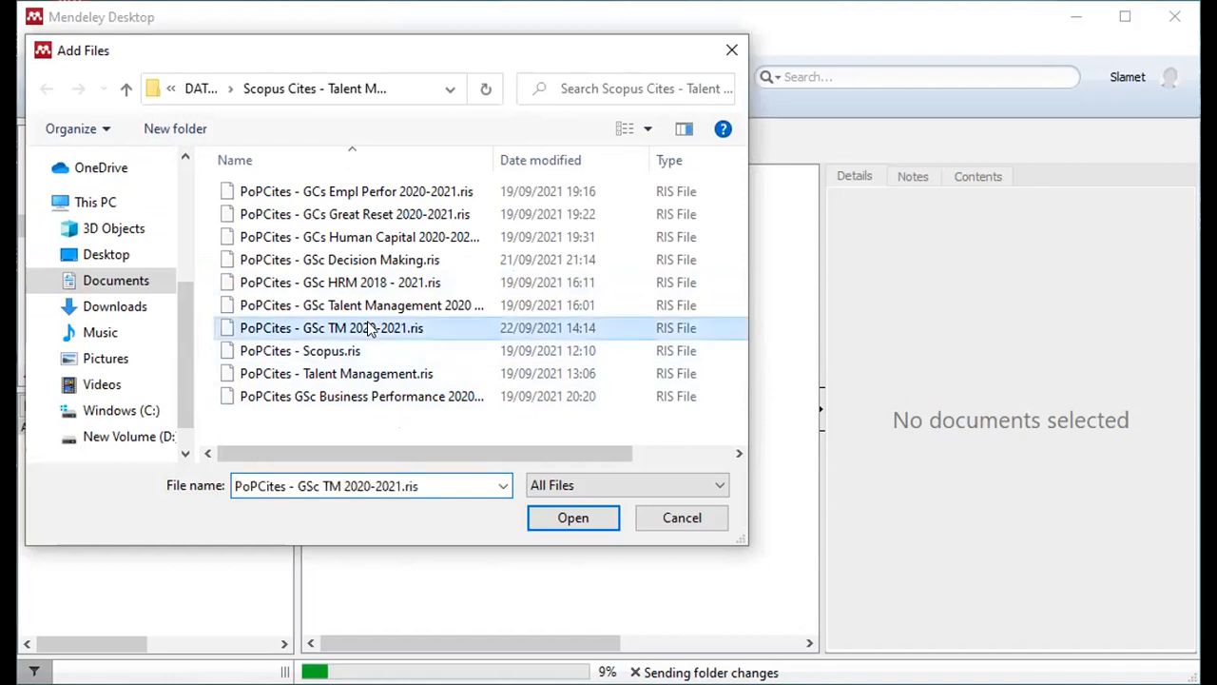
{"action": "left_click", "coordinate": [574, 519]}
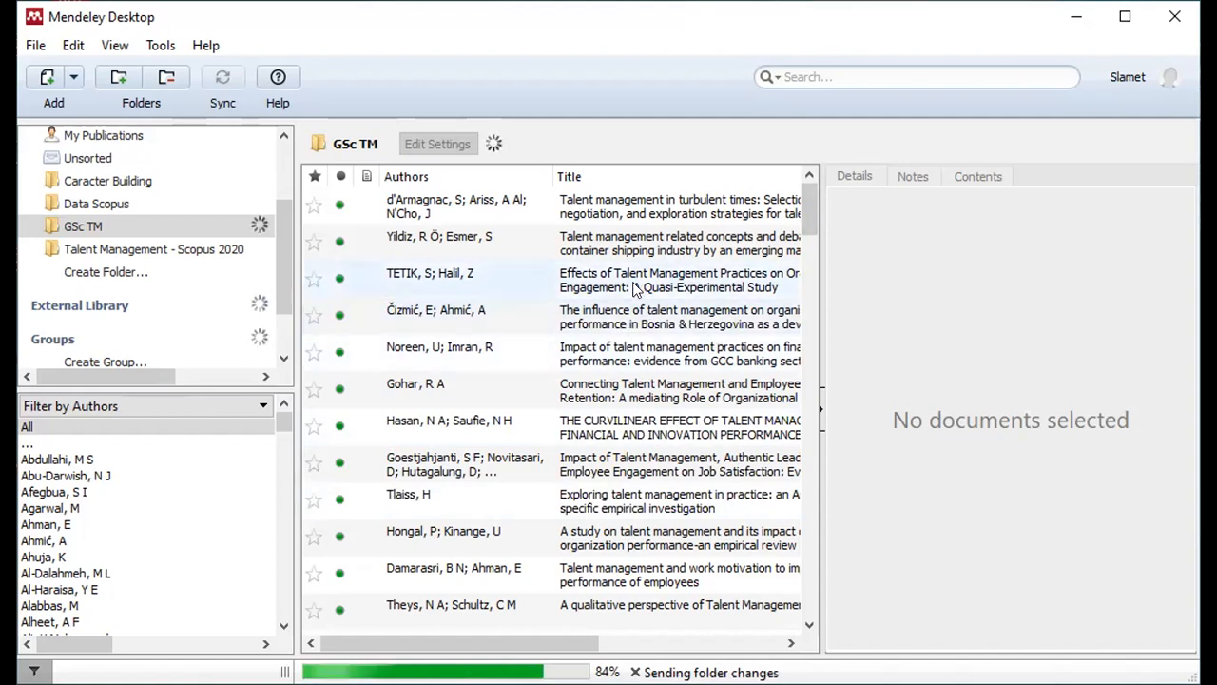
{"action": "left_click_drag", "start_coordinate": [804, 216], "coordinate": [808, 597]}
{"action": "left_click_drag", "start_coordinate": [807, 471], "coordinate": [799, 158]}
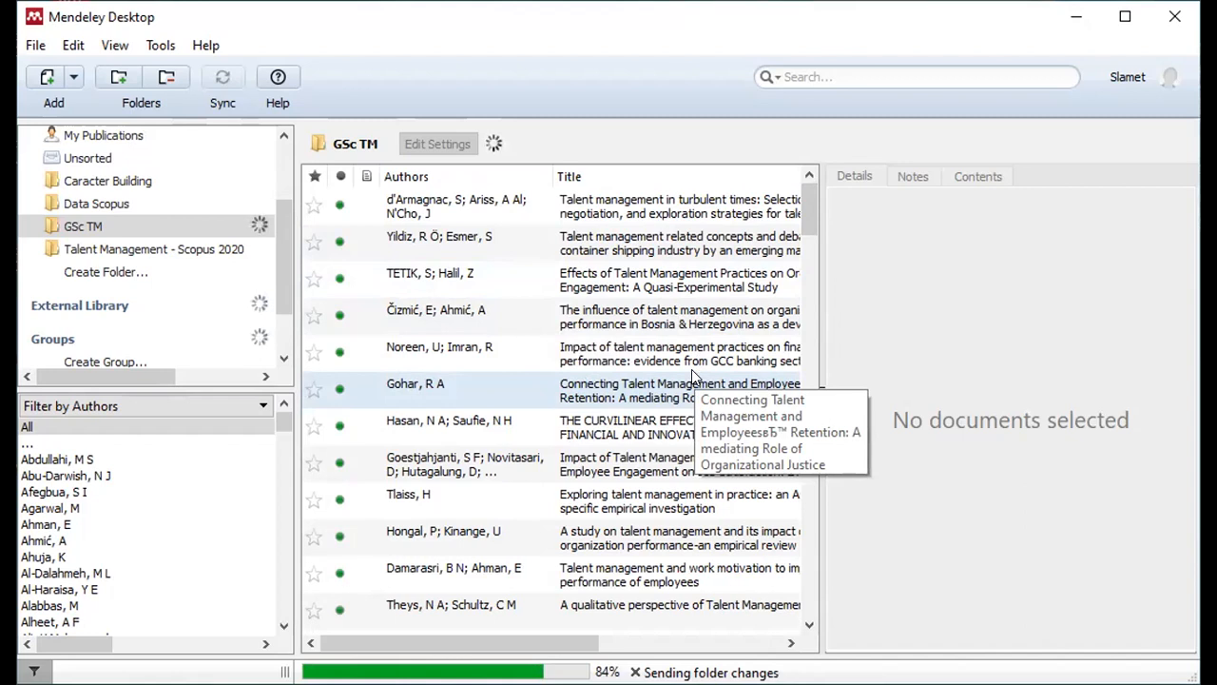
Examine the abstract, publisher, URL and DOI of "Talent management in turbulent times", and open its research catalog entry
{"action": "left_click", "coordinate": [689, 208]}
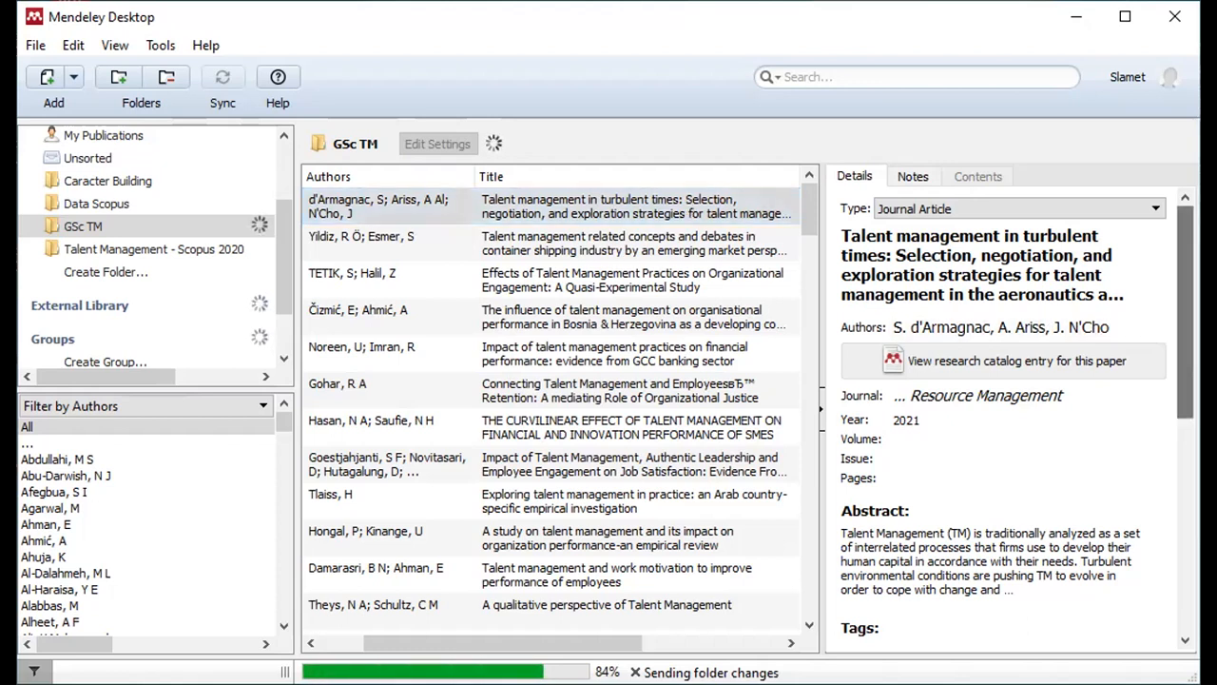
{"action": "scroll", "coordinate": [1186, 333], "scroll_direction": "down", "scroll_amount": 2}
{"action": "scroll", "coordinate": [1009, 418], "scroll_direction": "down", "scroll_amount": 6}
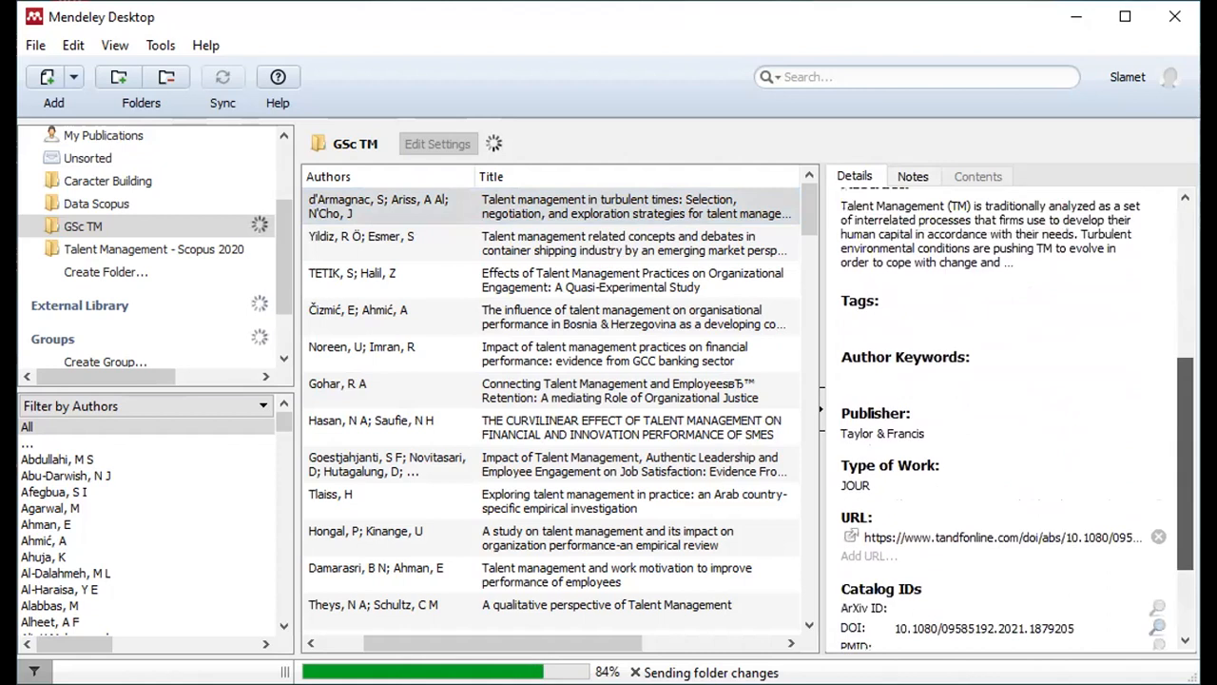
{"action": "scroll", "coordinate": [1009, 418], "scroll_direction": "up", "scroll_amount": 3}
{"action": "scroll", "coordinate": [1009, 418], "scroll_direction": "down", "scroll_amount": 3}
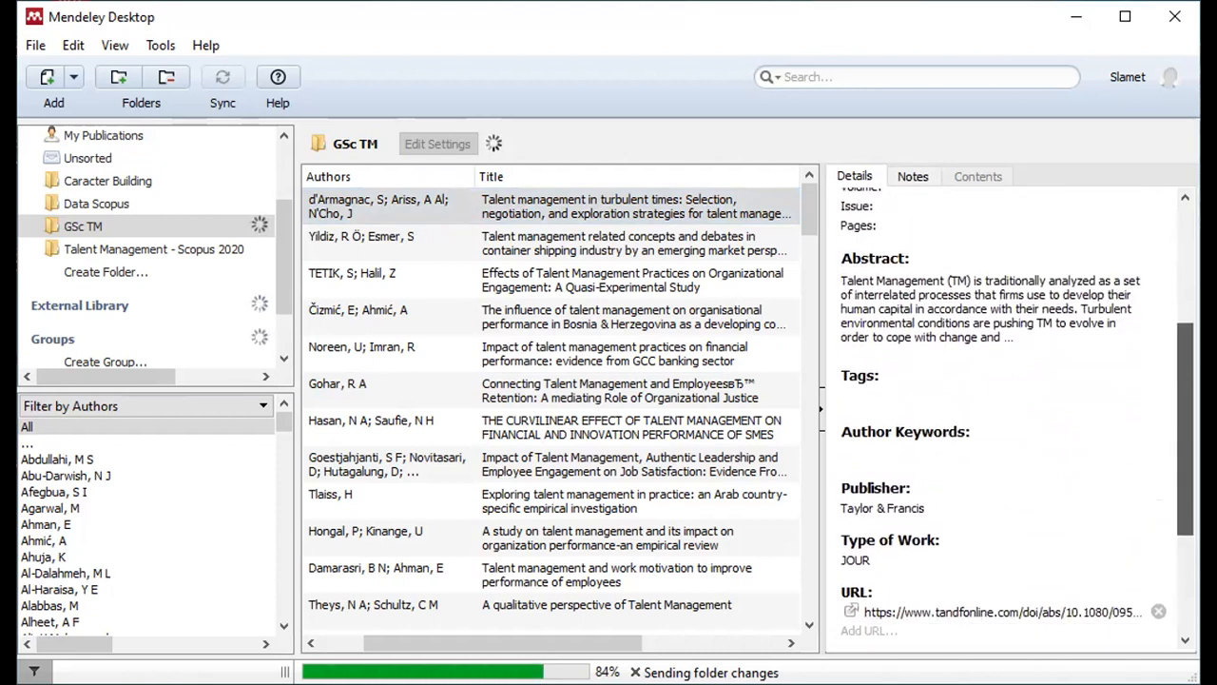
{"action": "scroll", "coordinate": [1008, 419], "scroll_direction": "down", "scroll_amount": 3}
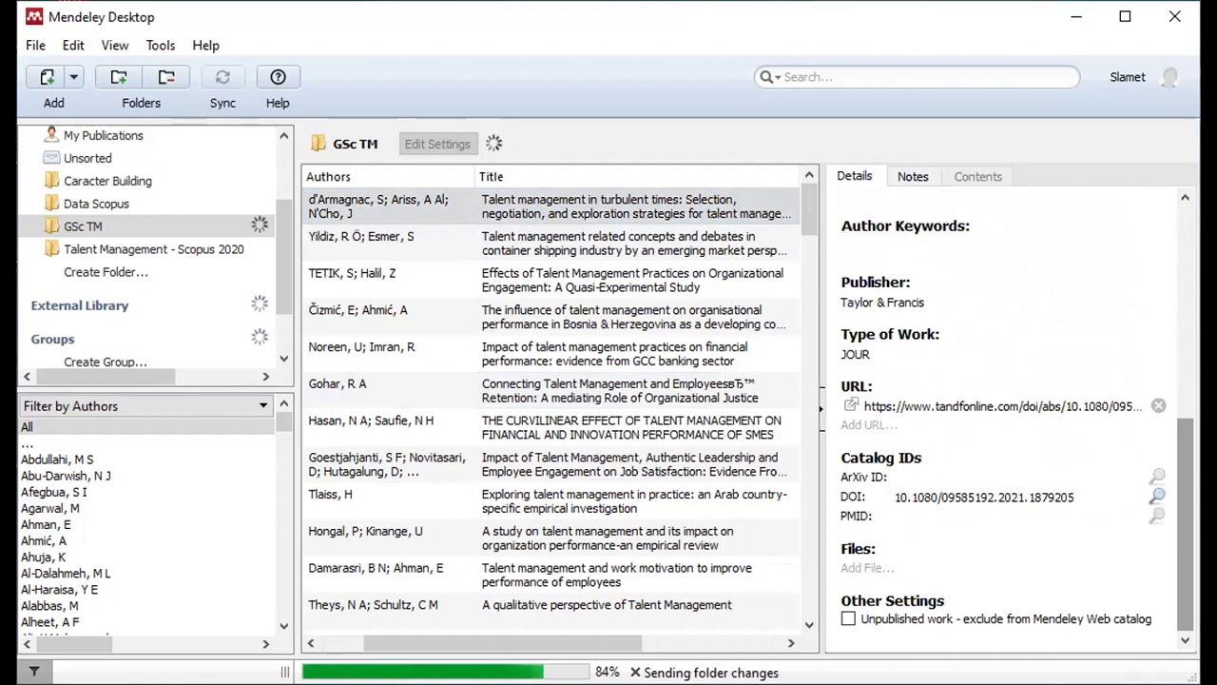
{"action": "scroll", "coordinate": [1185, 524], "scroll_direction": "up", "scroll_amount": 12}
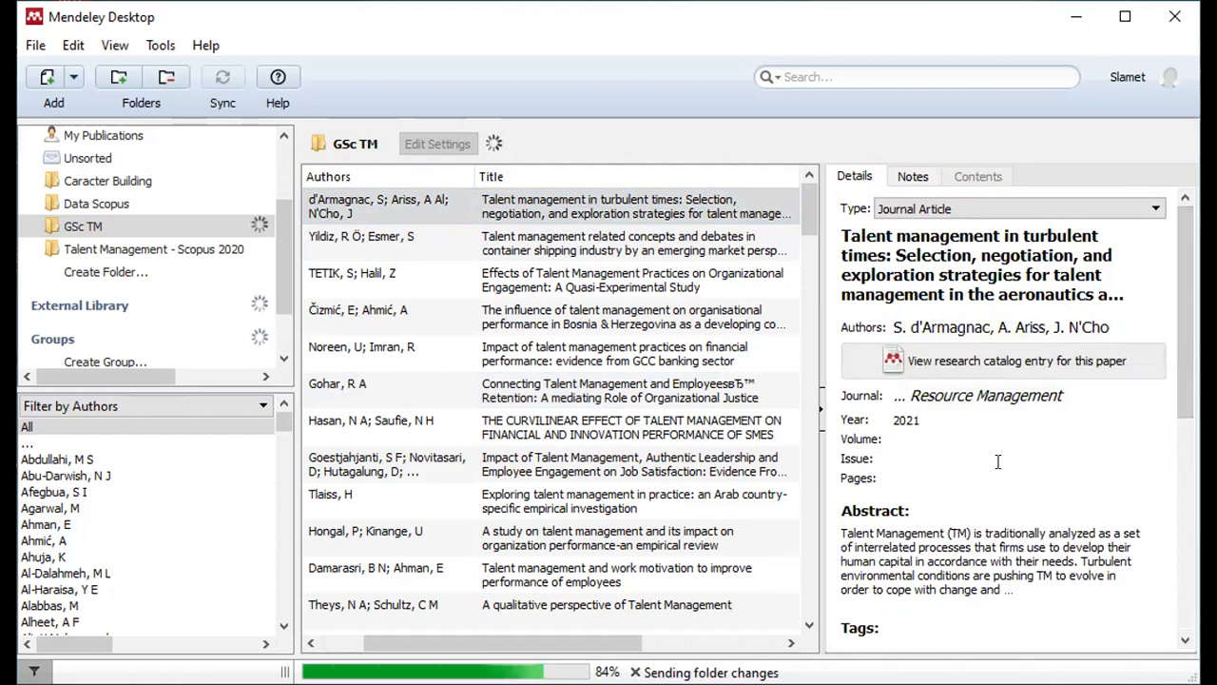
{"action": "left_click", "coordinate": [1016, 369]}
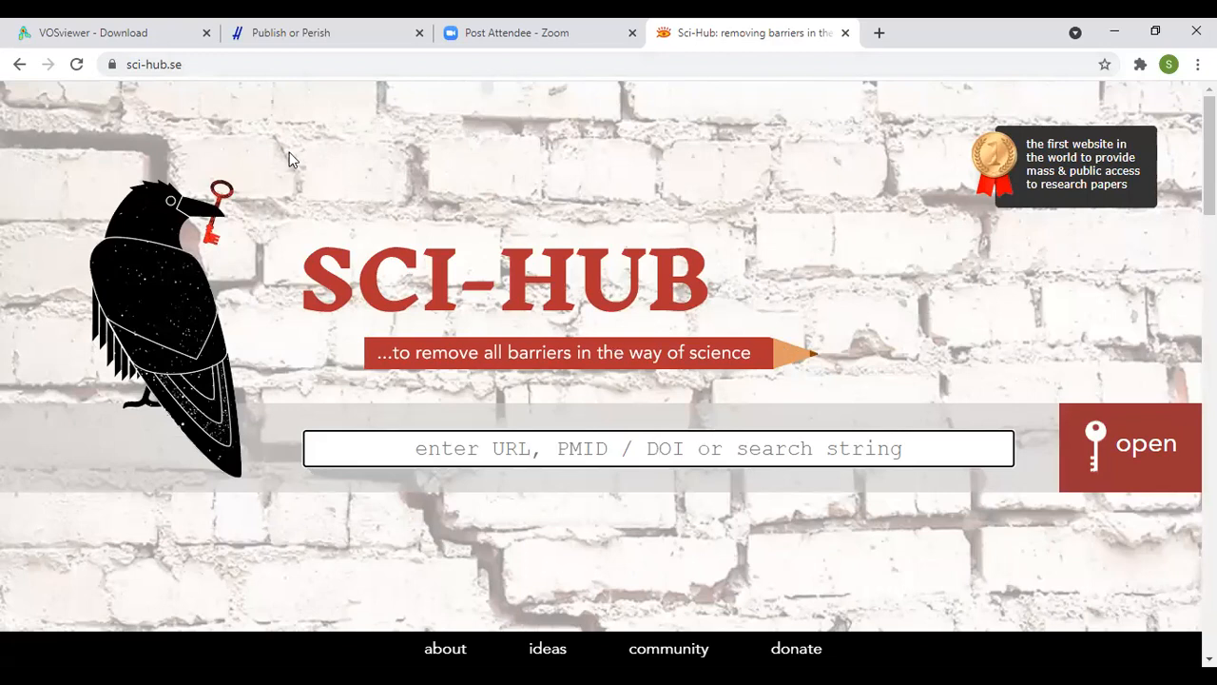
Switch to Sci-Hub in Chrome and open the paper with DOI 10.1080/09585192.2021.1879205
{"action": "right_click", "coordinate": [666, 454]}
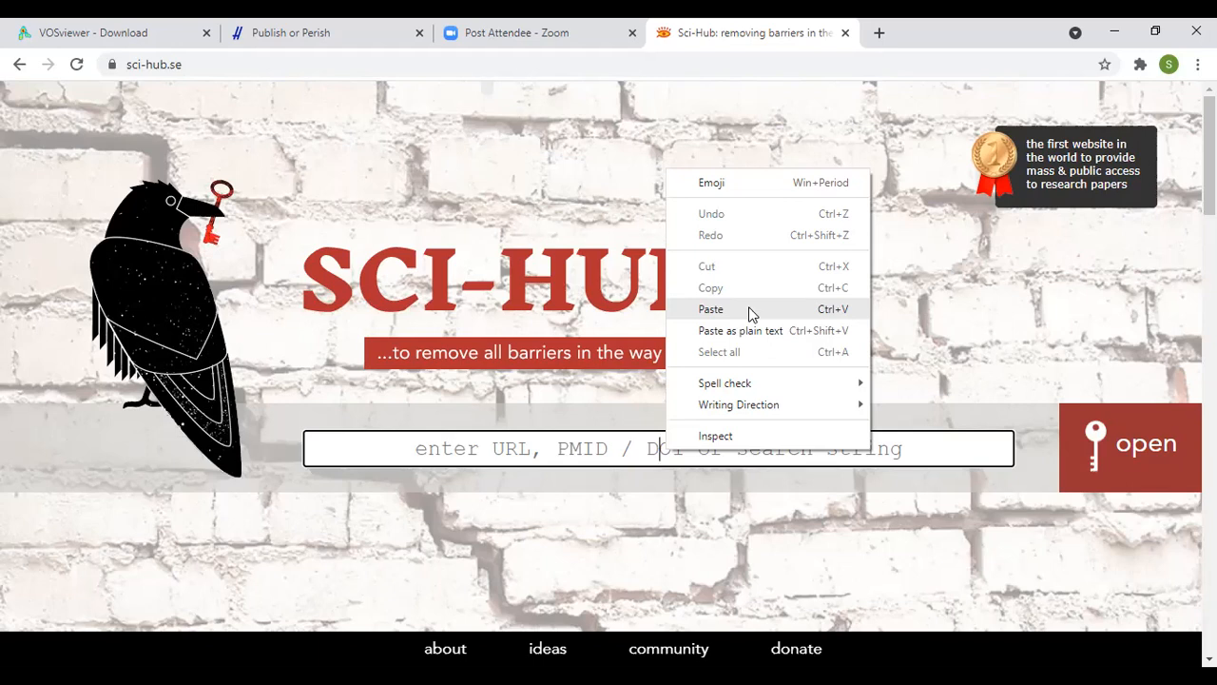
{"action": "type", "text": "10.1080/09585192.2021.1879205"}
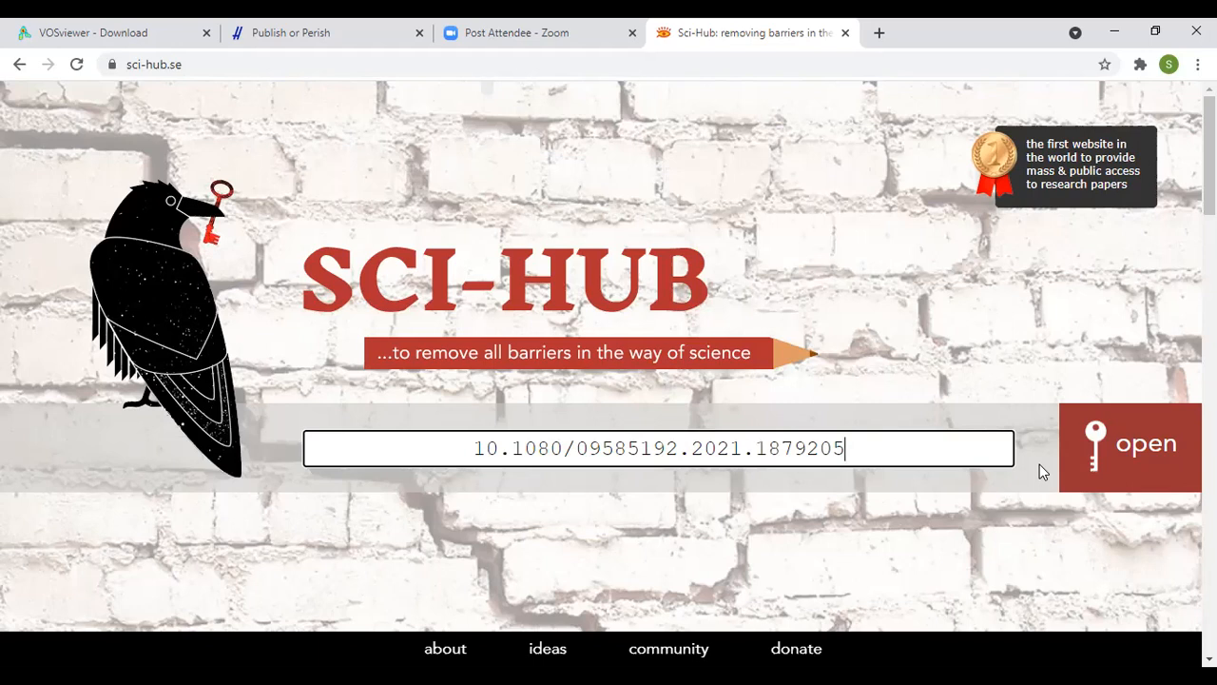
{"action": "left_click", "coordinate": [1145, 455]}
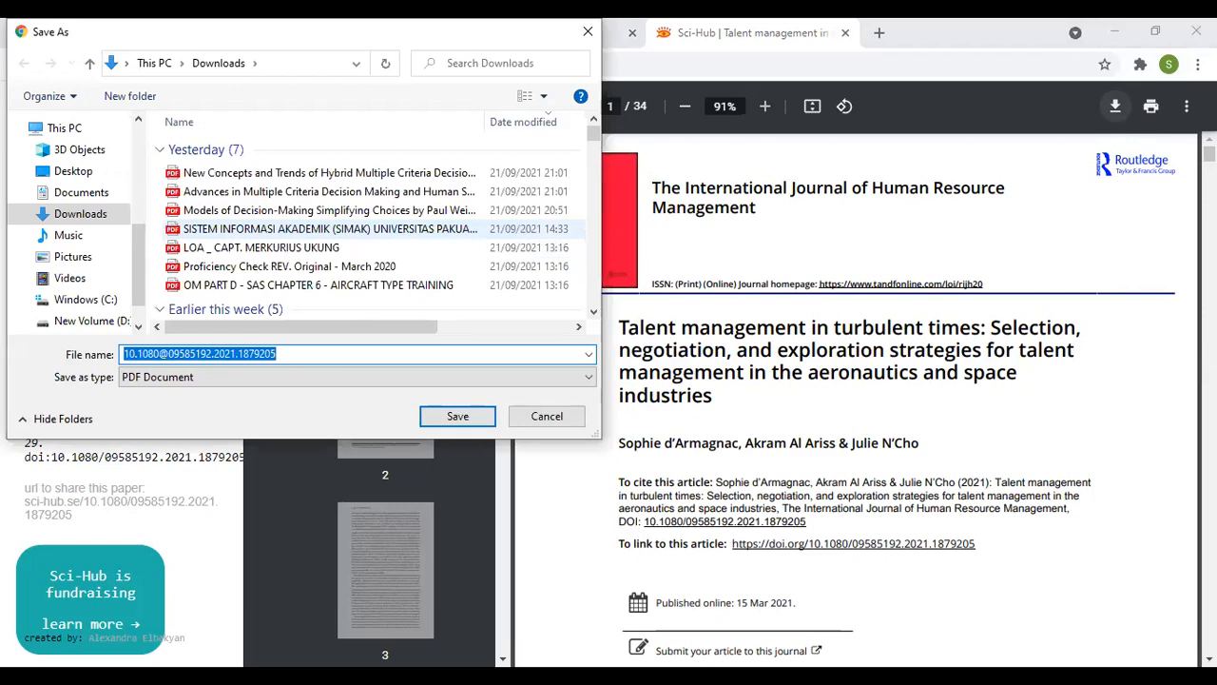
Save the paper's PDF in Downloads as "Journal of HRM Scopus - Talent Management"
{"action": "type", "text": "j"}
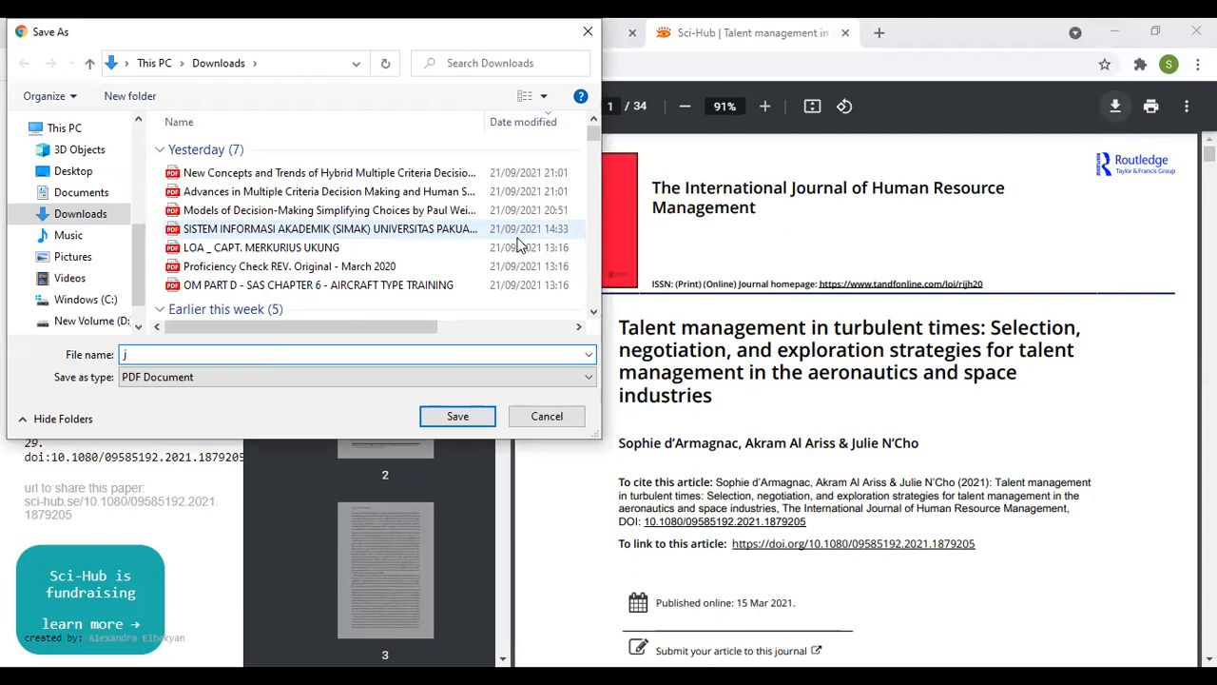
{"action": "type", "text": "ournal"}
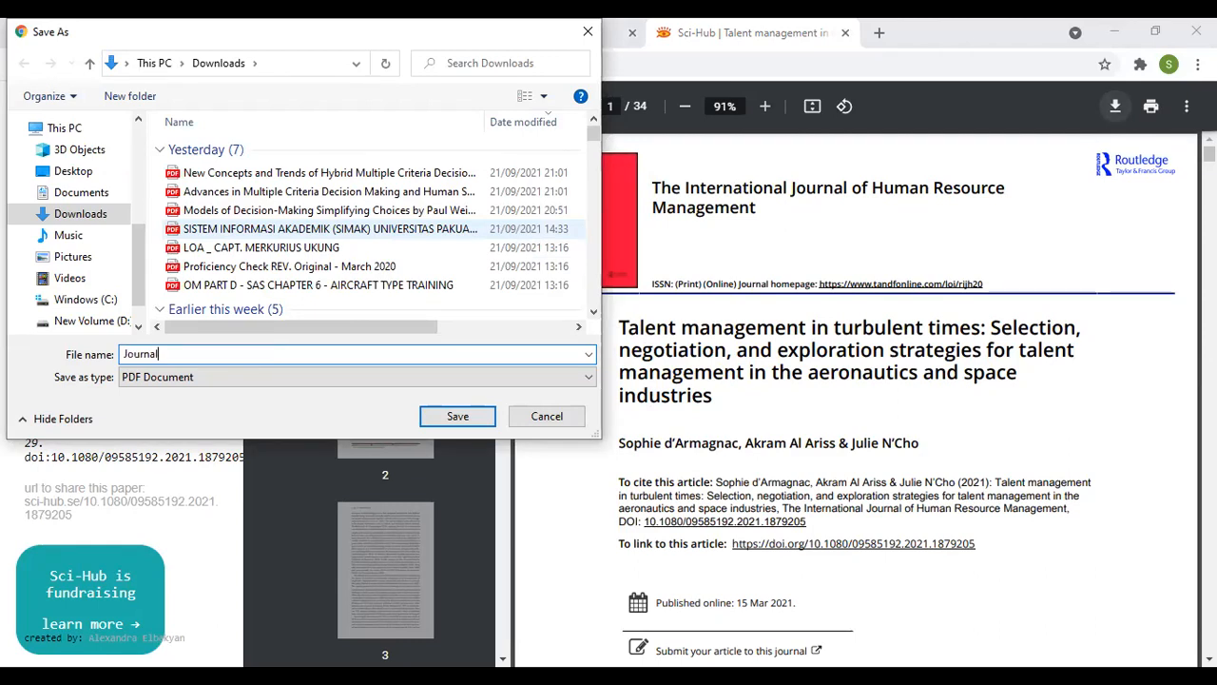
{"action": "type", "text": " of HRM"}
{"action": "type", "text": "S"}
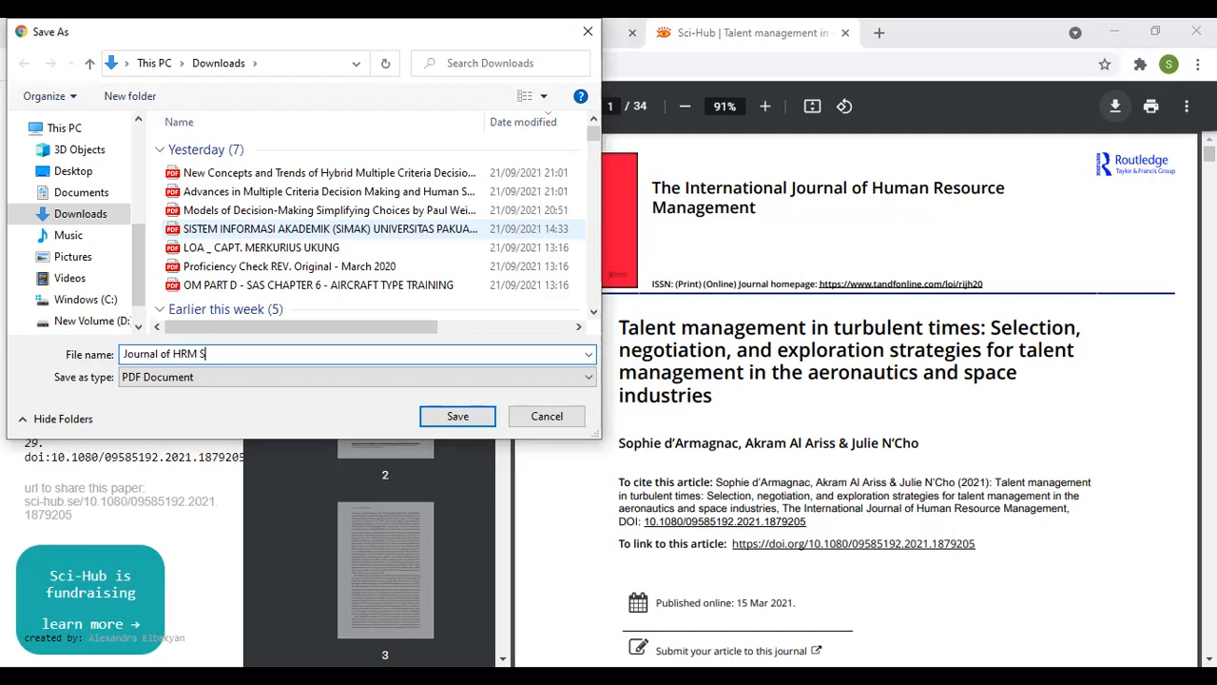
{"action": "type", "text": "copus"}
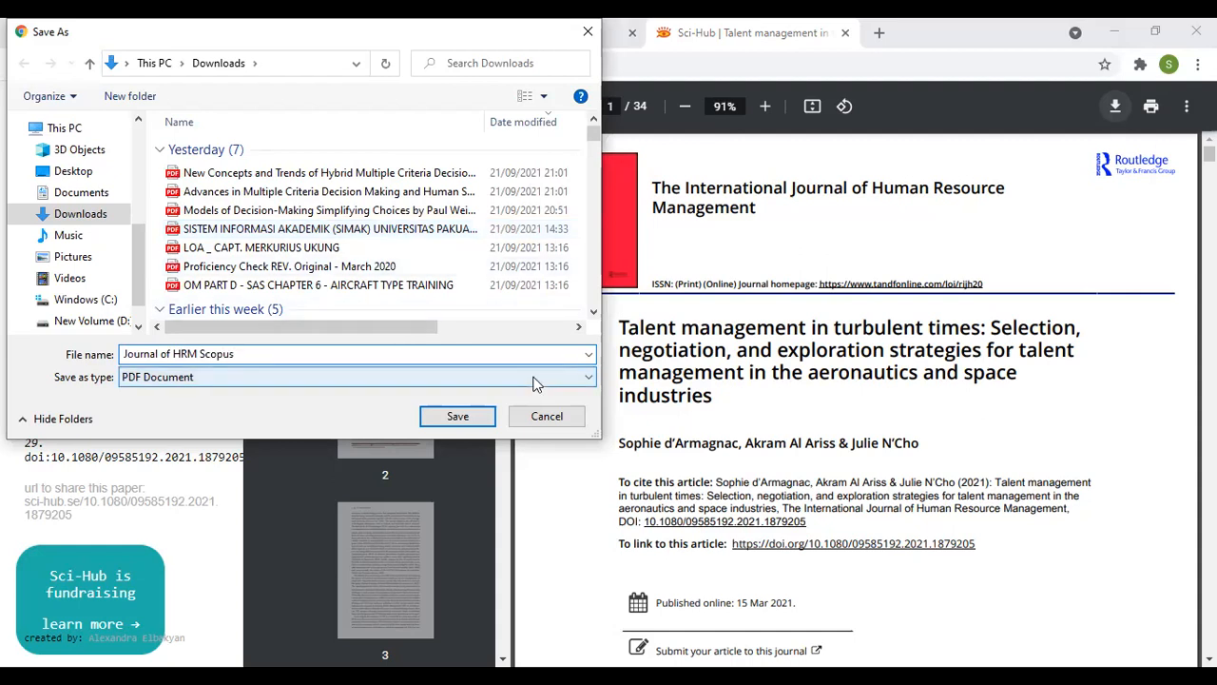
{"action": "type", "text": "- Talent Management"}
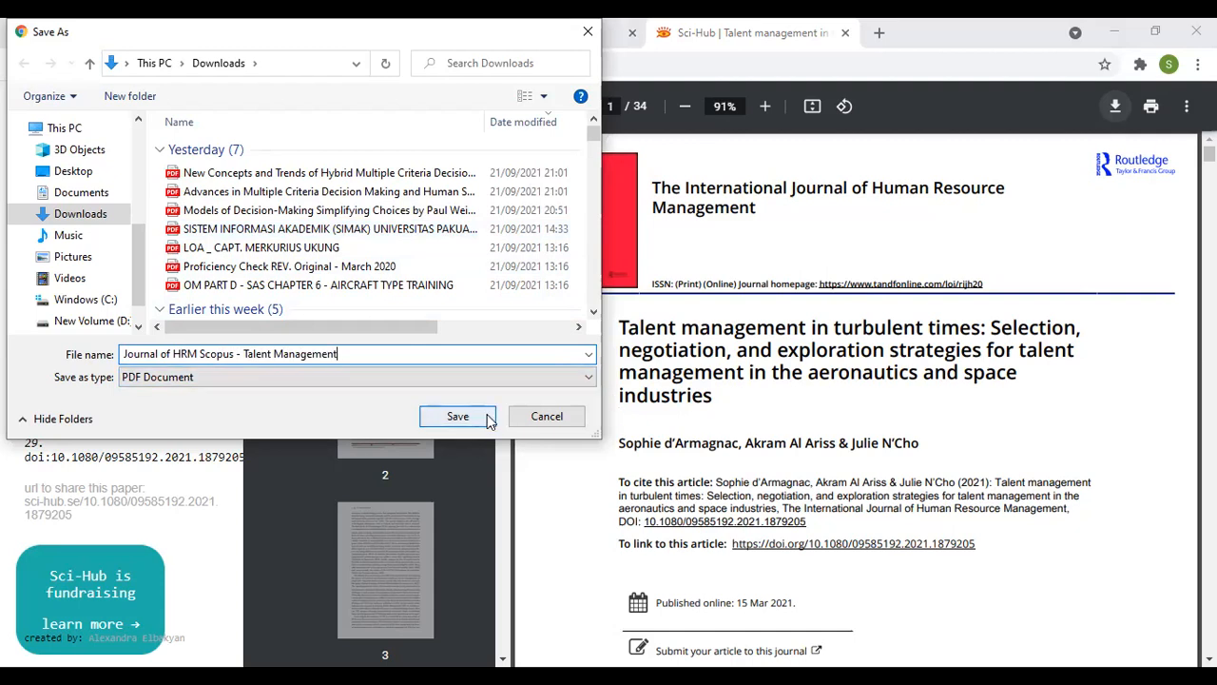
{"action": "left_click", "coordinate": [457, 416]}
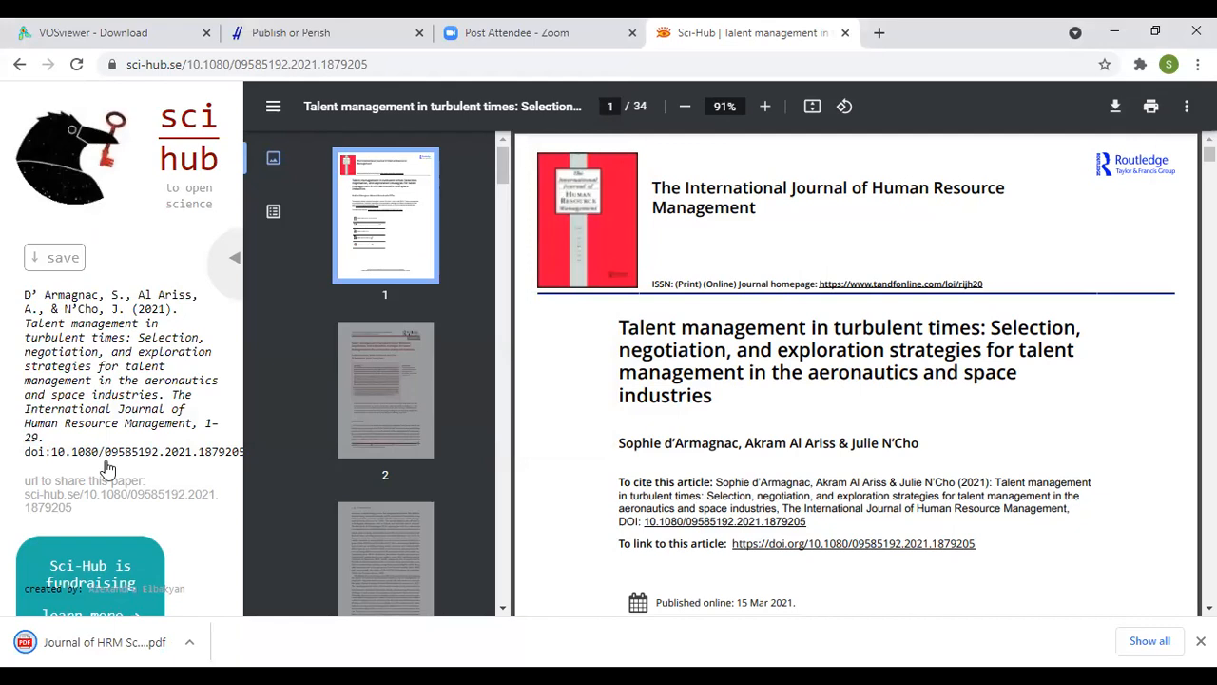
Open the downloaded PDF and skim its abstract, introduction and theoretical background, ending back at the first page
{"action": "left_click", "coordinate": [103, 639]}
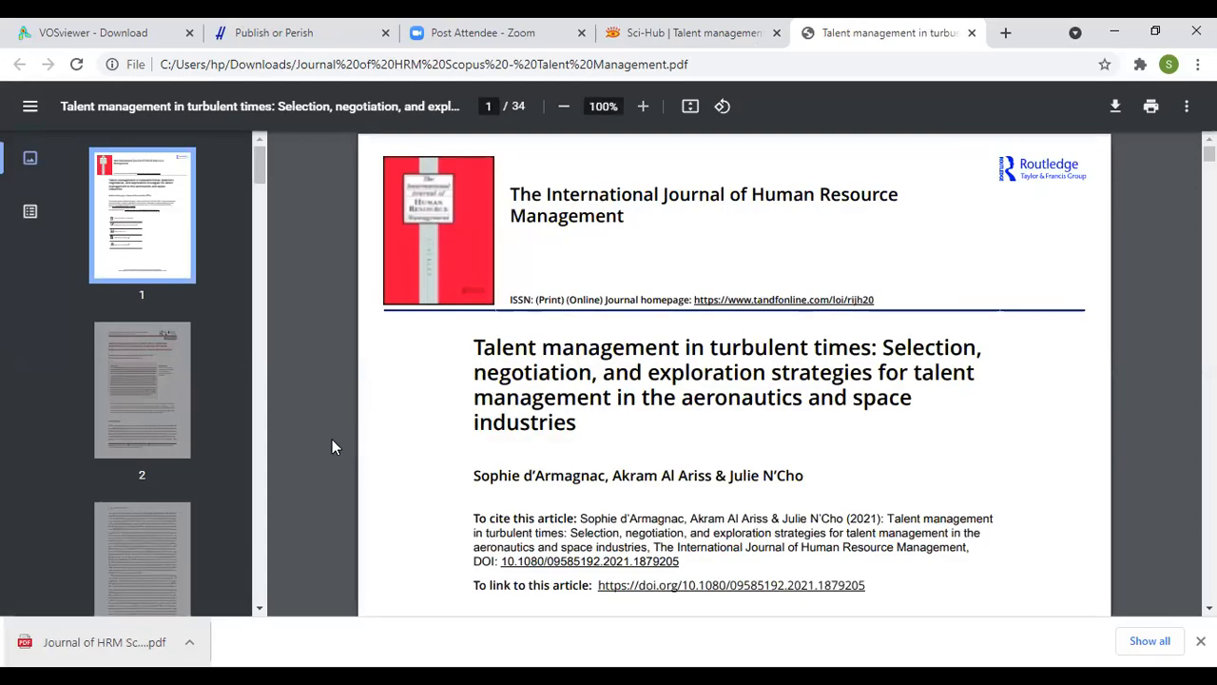
{"action": "scroll", "coordinate": [332, 438], "scroll_direction": "down", "scroll_amount": 2}
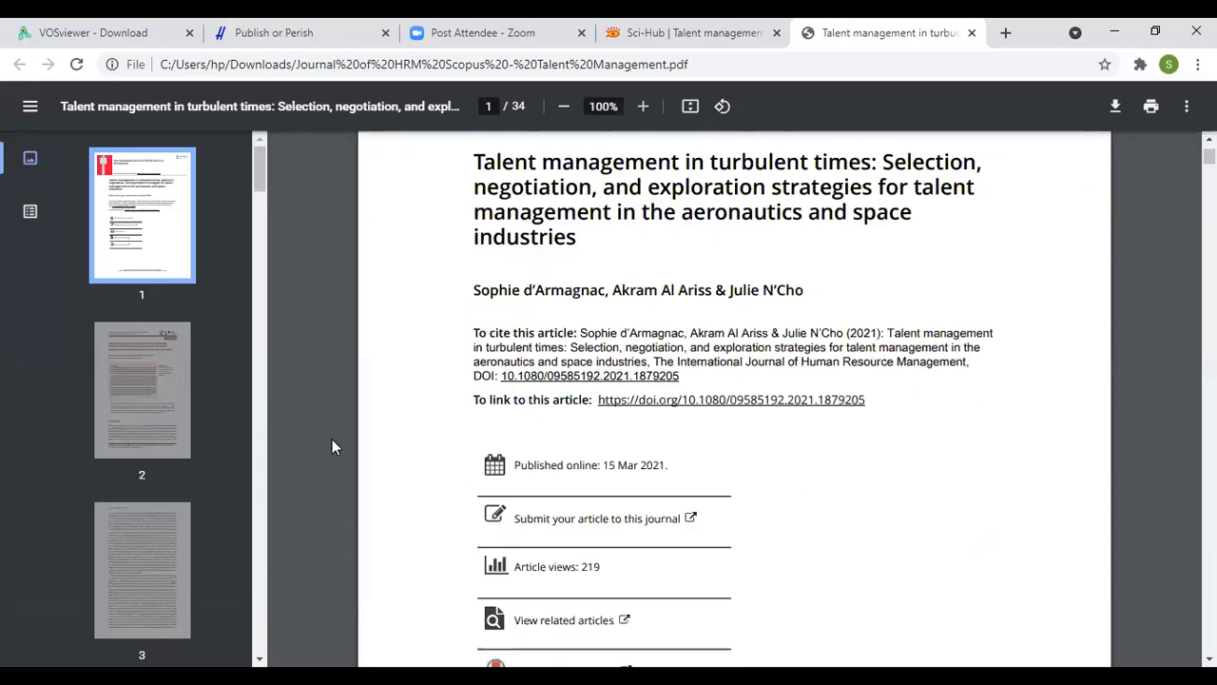
{"action": "scroll", "coordinate": [332, 439], "scroll_direction": "down", "scroll_amount": 9}
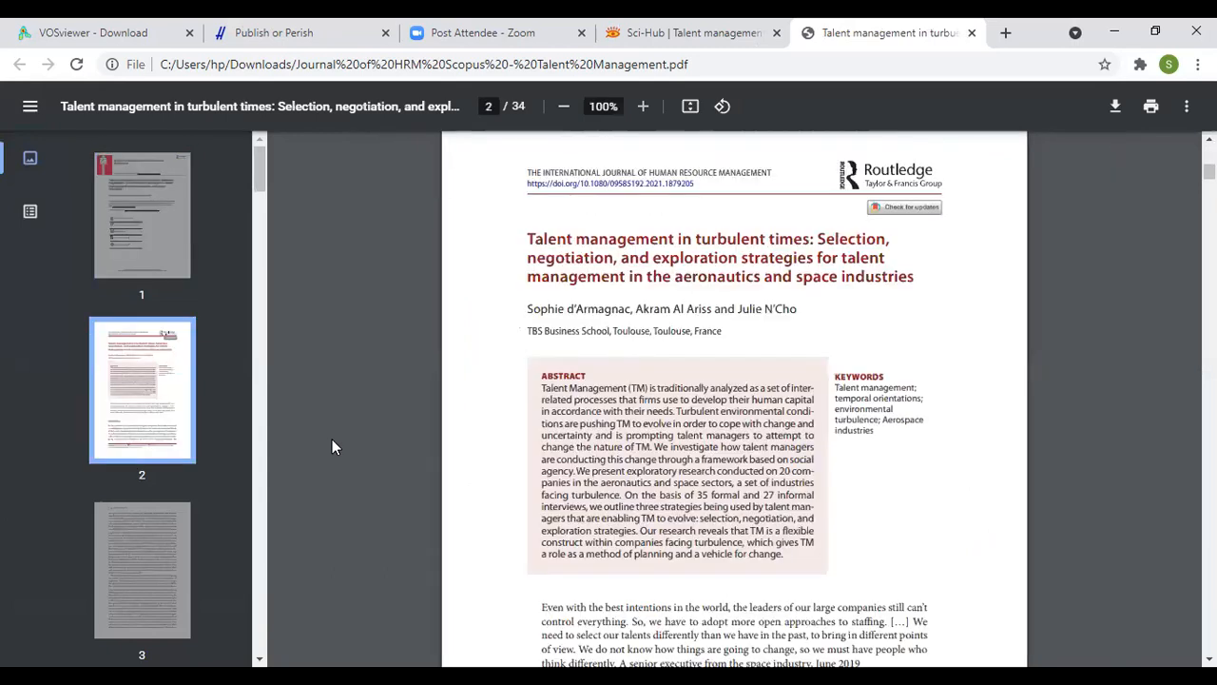
{"action": "scroll", "coordinate": [332, 447], "scroll_direction": "down", "scroll_amount": 1}
{"action": "scroll", "coordinate": [332, 446], "scroll_direction": "down", "scroll_amount": 5}
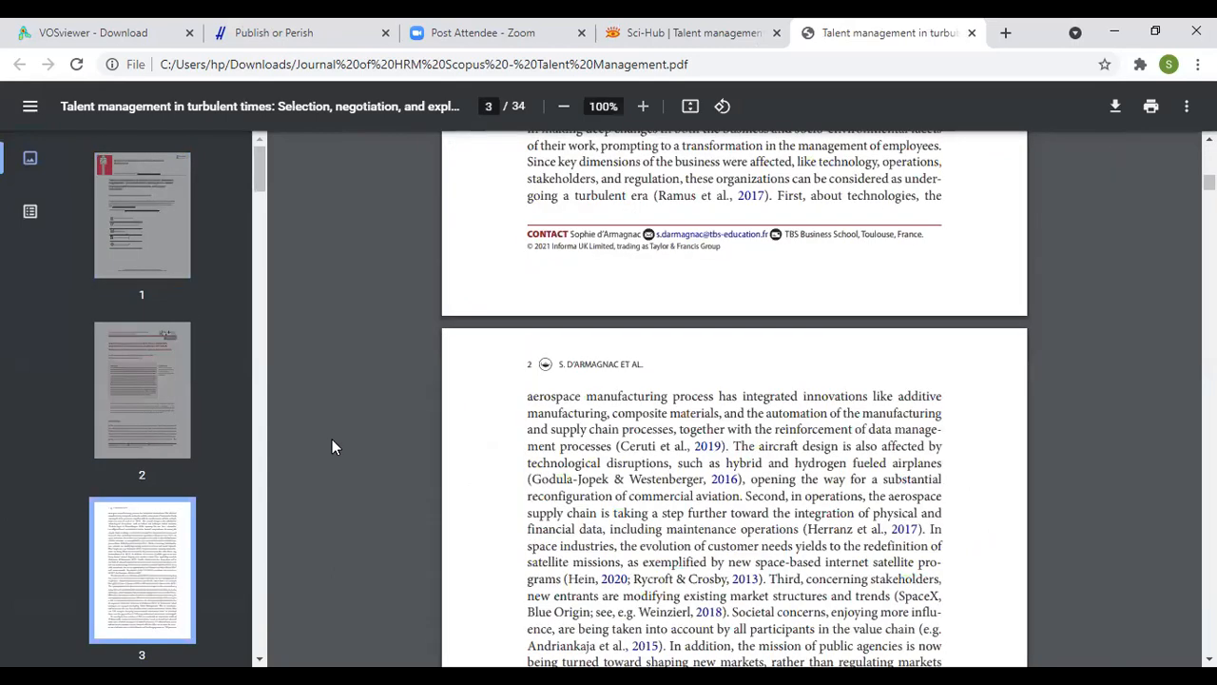
{"action": "scroll", "coordinate": [332, 438], "scroll_direction": "down", "scroll_amount": 7}
{"action": "scroll", "coordinate": [332, 440], "scroll_direction": "down", "scroll_amount": 9}
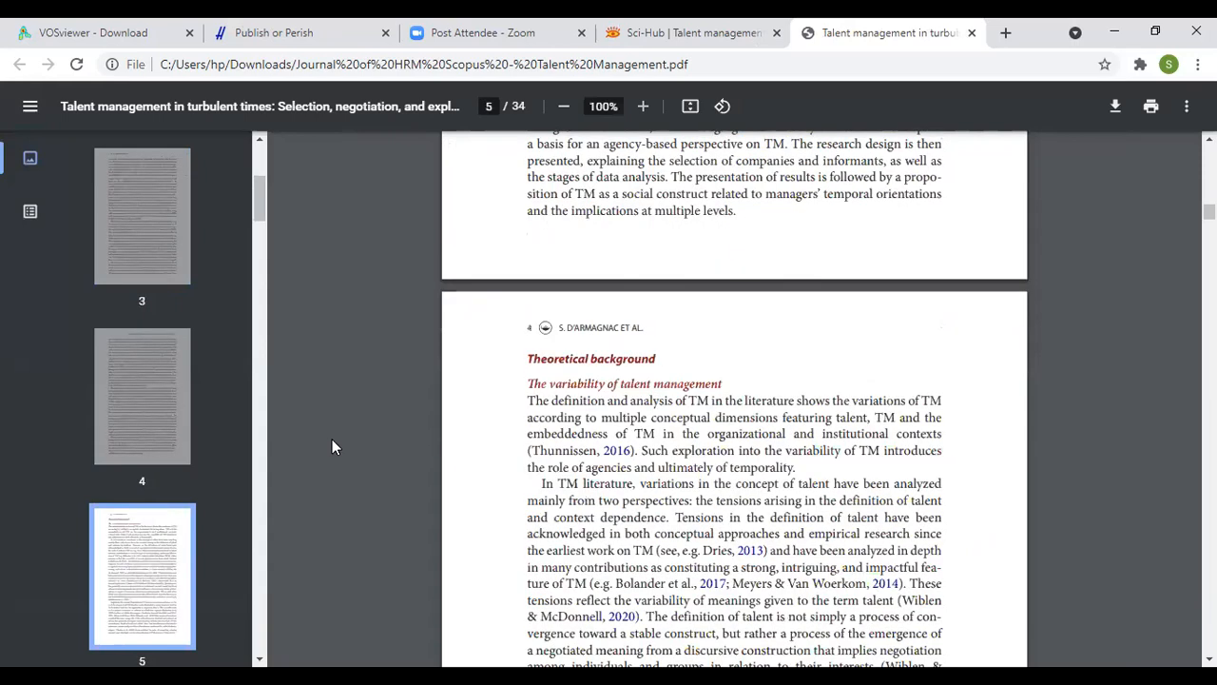
{"action": "scroll", "coordinate": [332, 447], "scroll_direction": "down", "scroll_amount": 1}
{"action": "scroll", "coordinate": [332, 446], "scroll_direction": "down", "scroll_amount": 1}
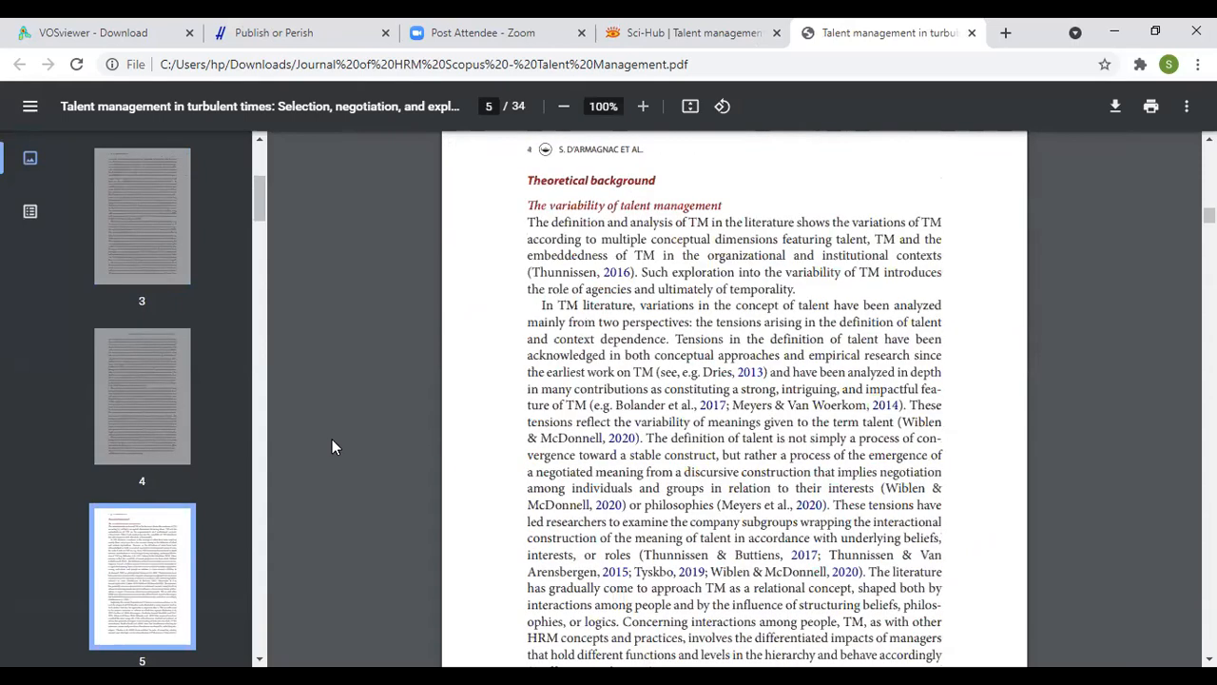
{"action": "scroll", "coordinate": [332, 447], "scroll_direction": "down", "scroll_amount": 9}
{"action": "scroll", "coordinate": [332, 447], "scroll_direction": "down", "scroll_amount": 3}
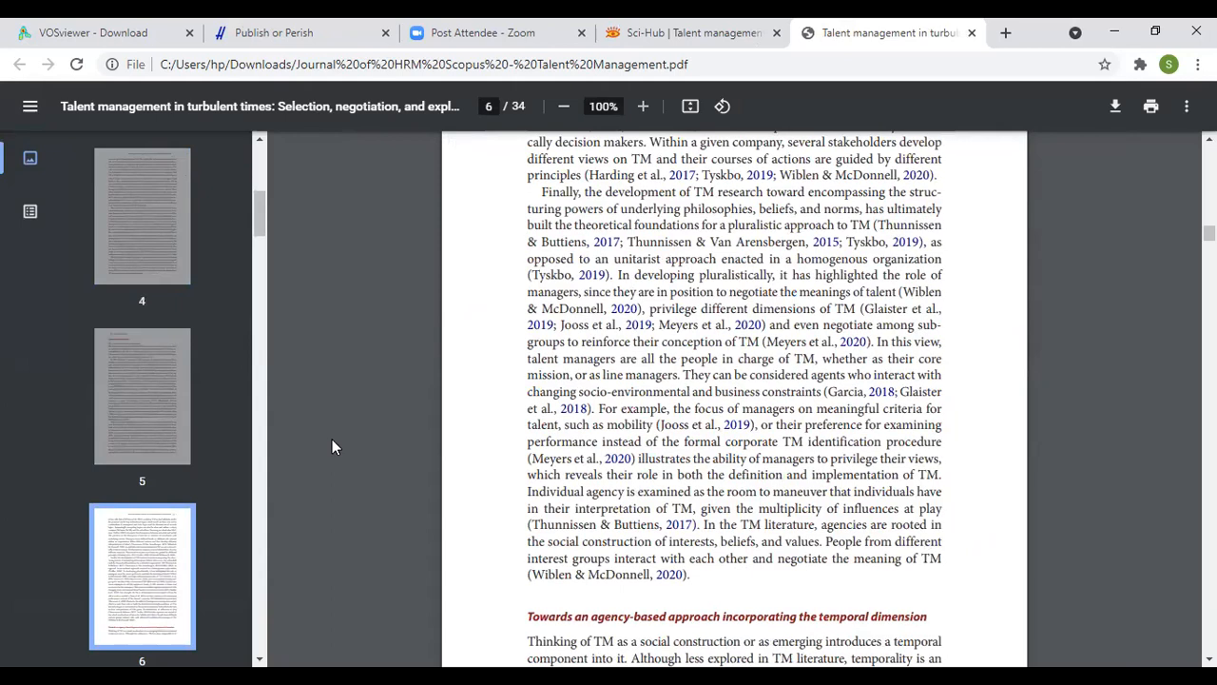
{"action": "scroll", "coordinate": [332, 447], "scroll_direction": "up", "scroll_amount": 5}
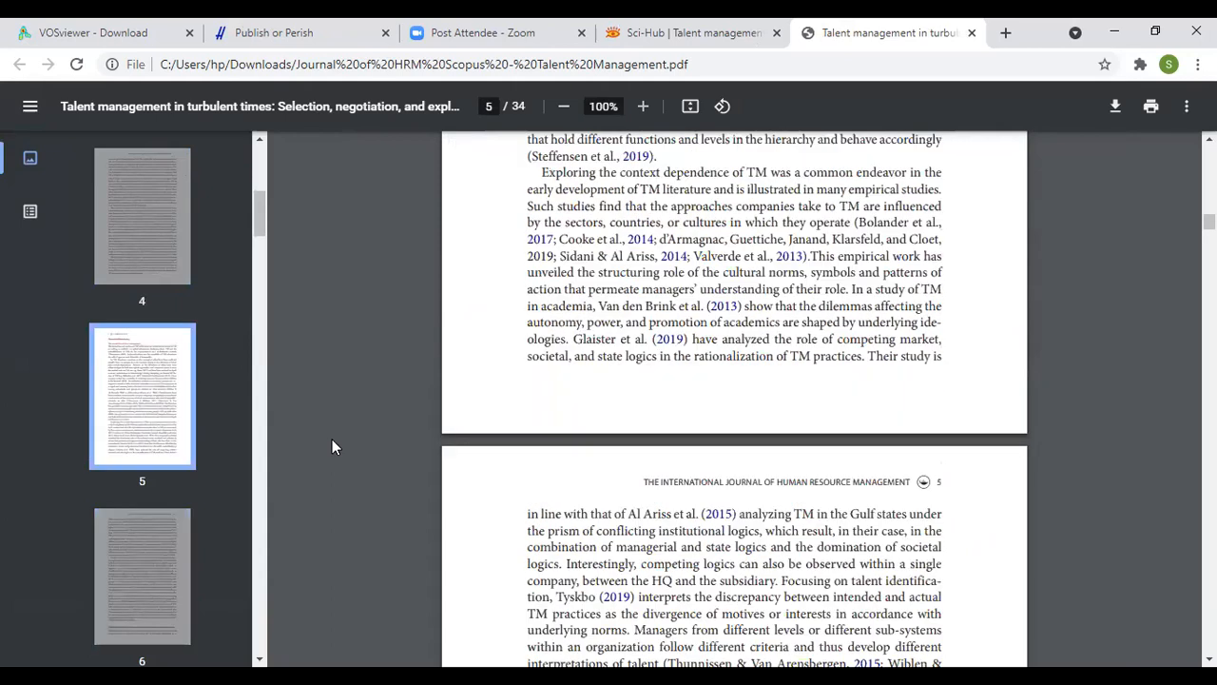
{"action": "scroll", "coordinate": [332, 447], "scroll_direction": "up", "scroll_amount": 5}
{"action": "scroll", "coordinate": [332, 447], "scroll_direction": "up", "scroll_amount": 8}
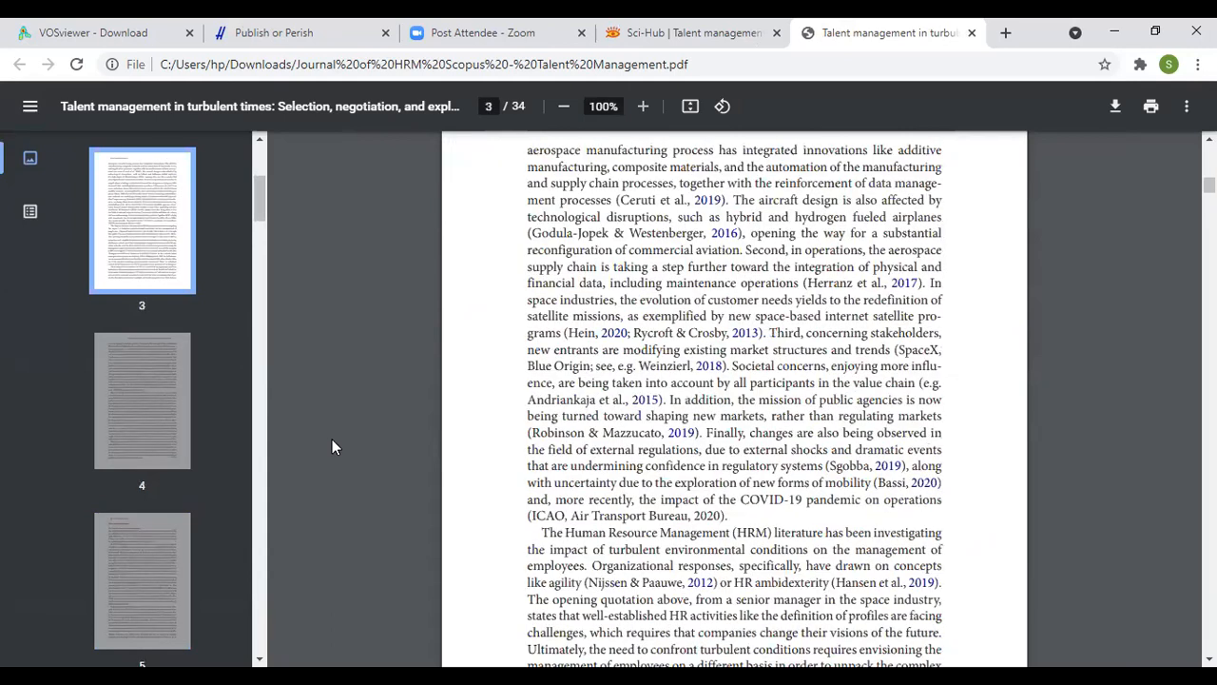
{"action": "scroll", "coordinate": [332, 447], "scroll_direction": "up", "scroll_amount": 8}
{"action": "scroll", "coordinate": [332, 444], "scroll_direction": "up", "scroll_amount": 5}
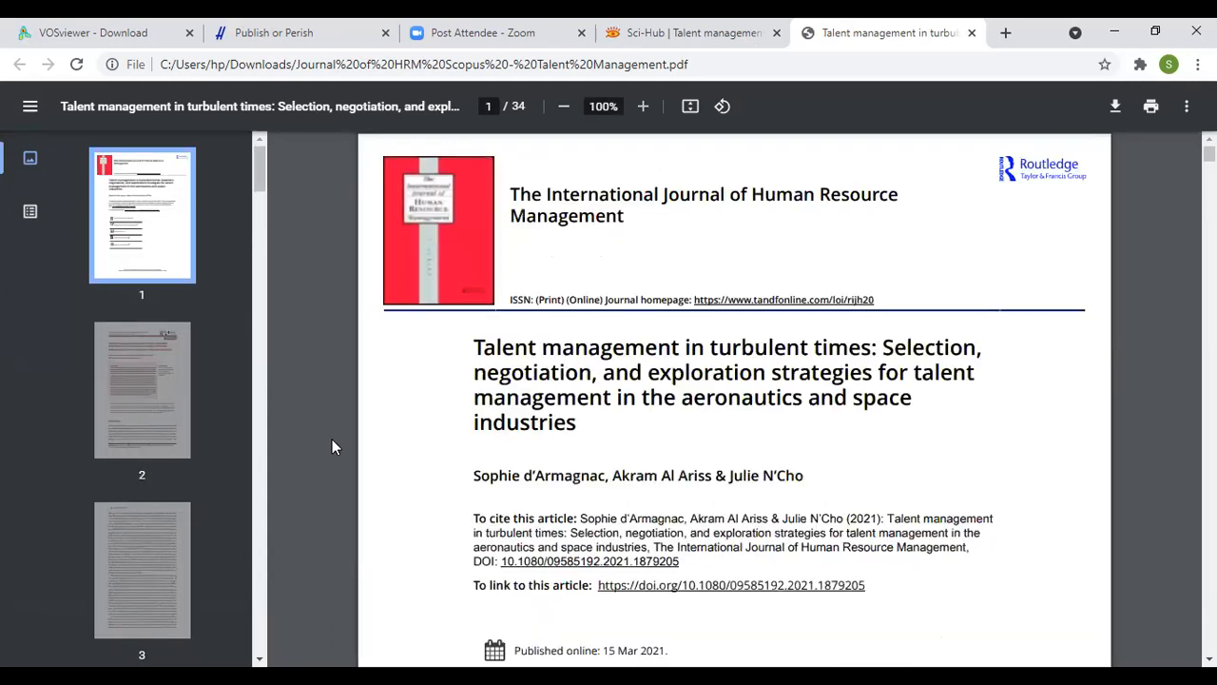